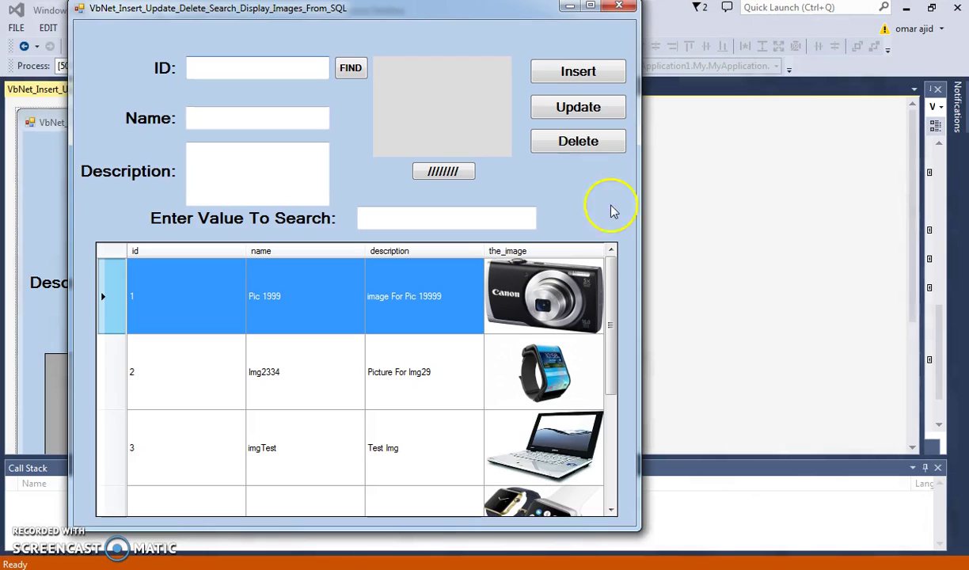
Load the records with IDs 1, 2, 3, 6, 7 and 8 from the grid one after another to view their details and images
{"action": "left_click_drag", "start_coordinate": [614, 296], "coordinate": [616, 259]}
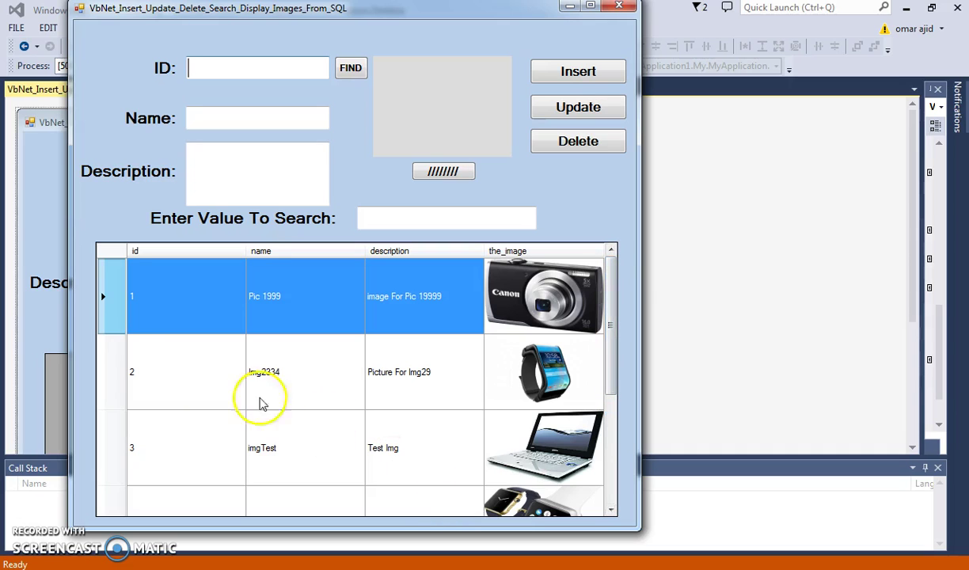
{"action": "left_click", "coordinate": [112, 320]}
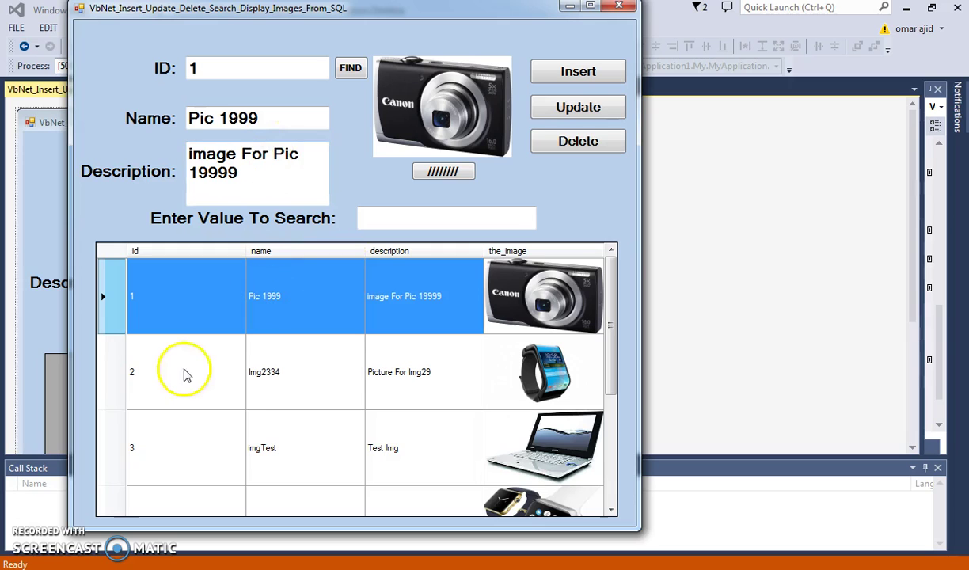
{"action": "left_click", "coordinate": [112, 383]}
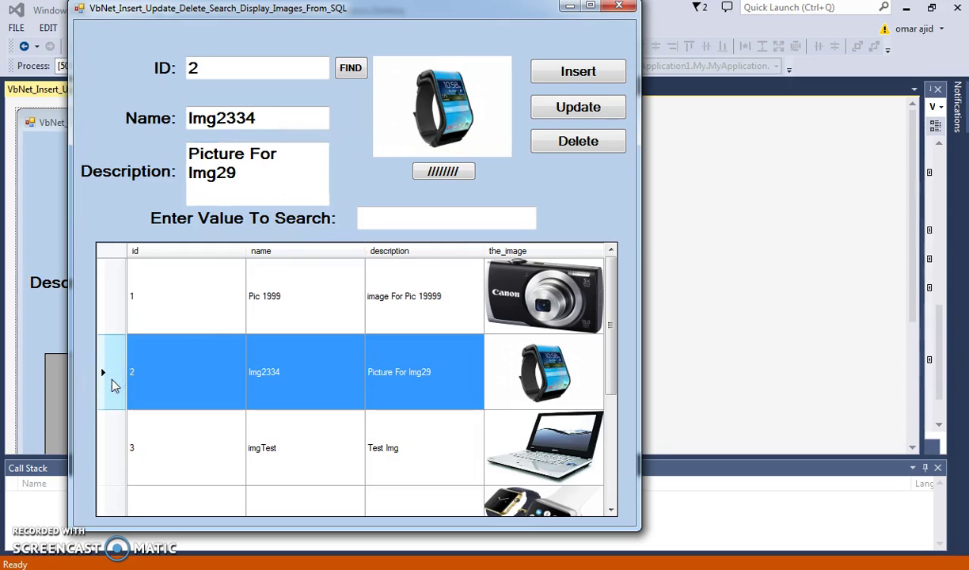
{"action": "left_click", "coordinate": [111, 448]}
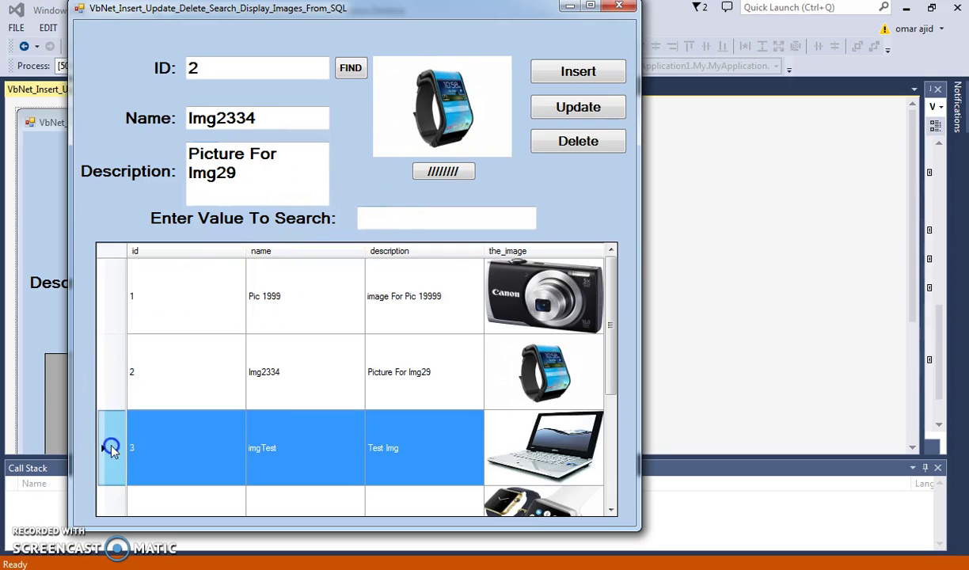
{"action": "left_click", "coordinate": [609, 301]}
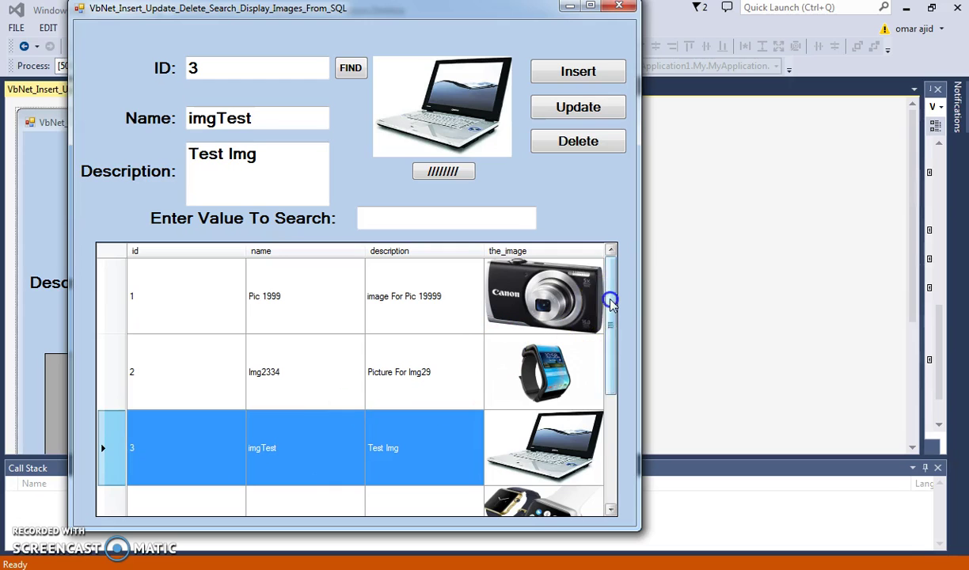
{"action": "left_click_drag", "start_coordinate": [610, 301], "coordinate": [609, 373]}
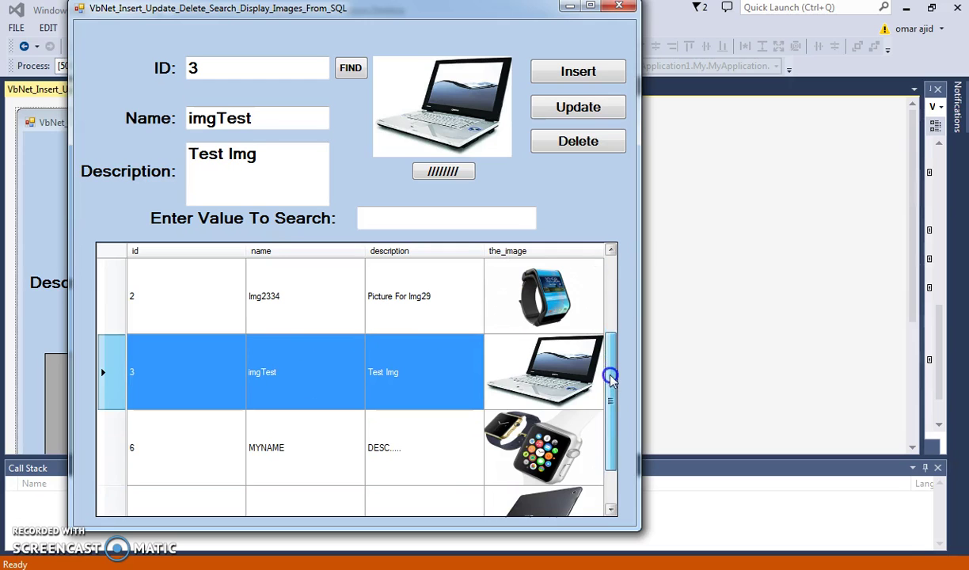
{"action": "left_click", "coordinate": [116, 463]}
{"action": "left_click", "coordinate": [116, 514]}
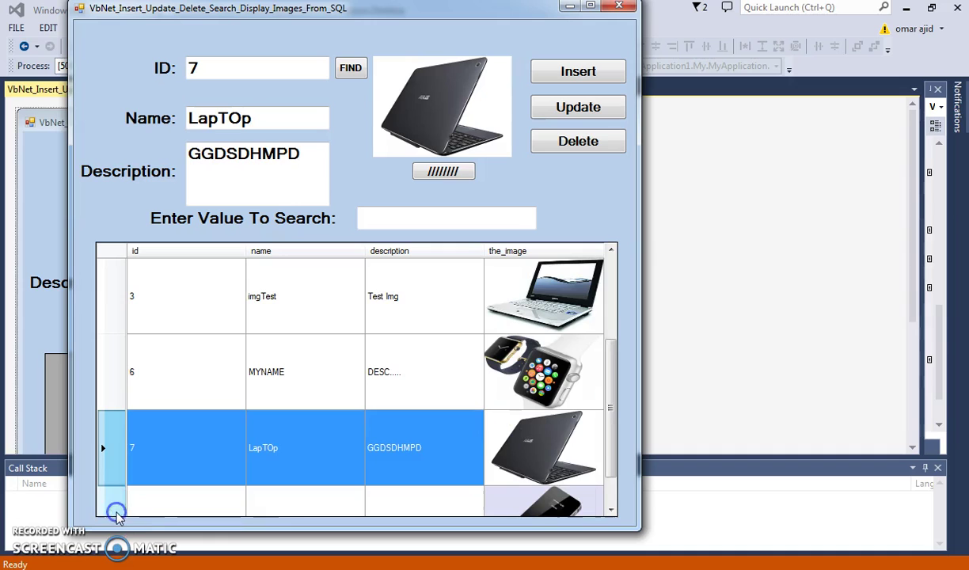
{"action": "left_click_drag", "start_coordinate": [612, 436], "coordinate": [611, 460]}
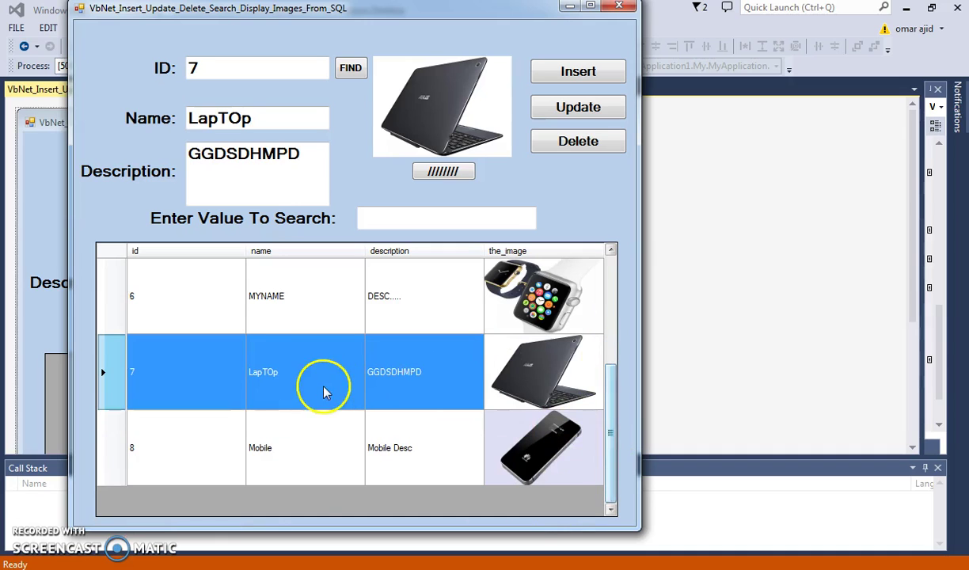
{"action": "left_click", "coordinate": [105, 433]}
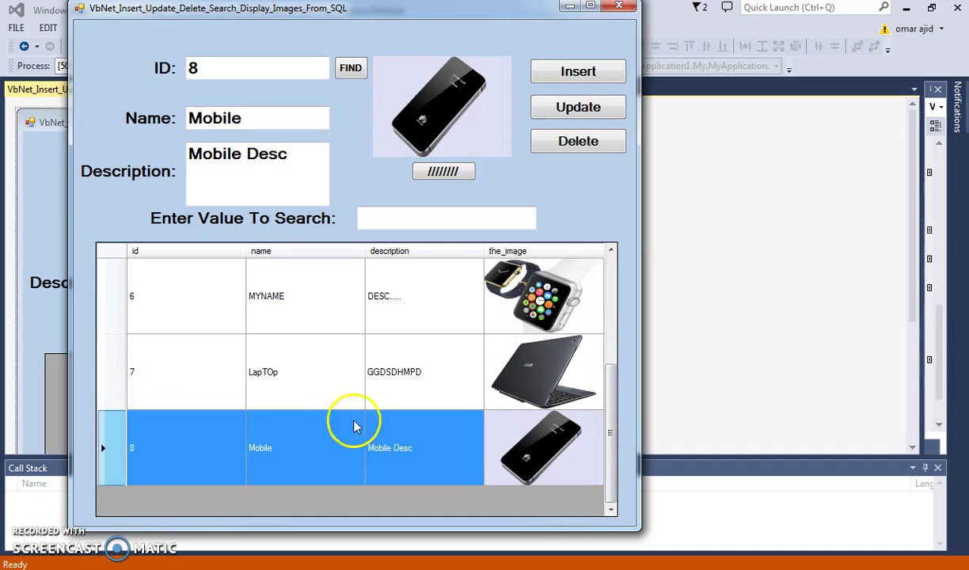
{"action": "left_click_drag", "start_coordinate": [611, 404], "coordinate": [617, 262]}
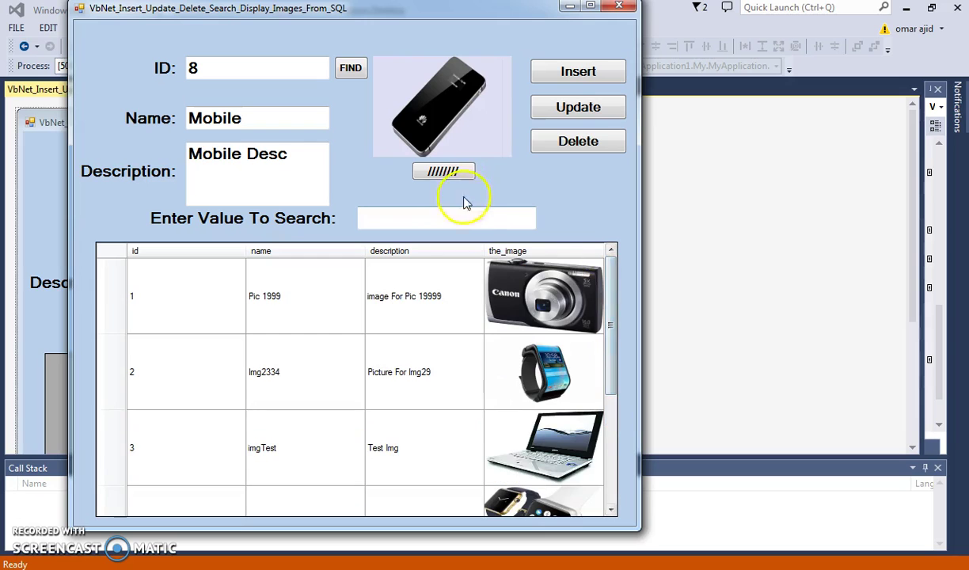
Search the records for 1, T, E, F, M and N one after another, and clear the search value
{"action": "left_click", "coordinate": [449, 231]}
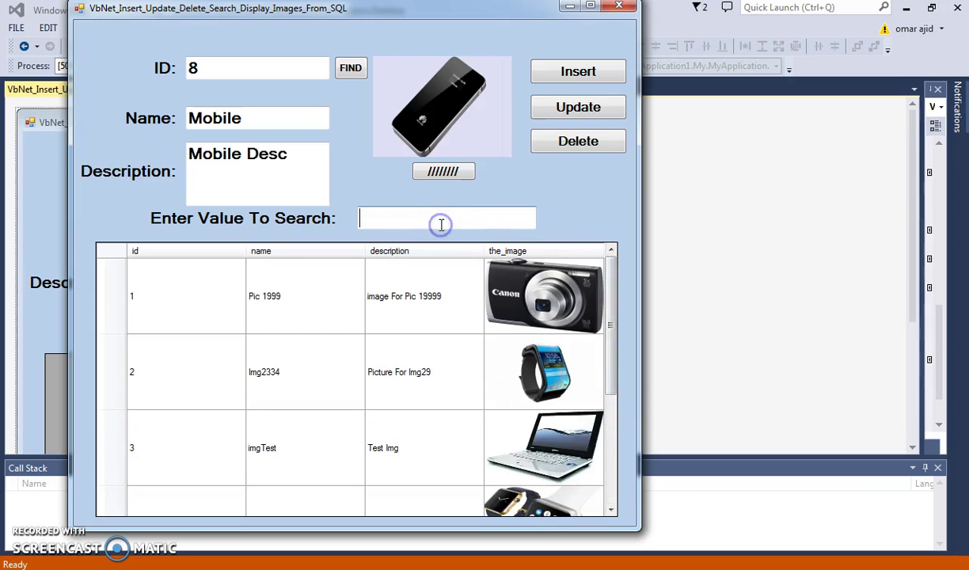
{"action": "type", "text": "1"}
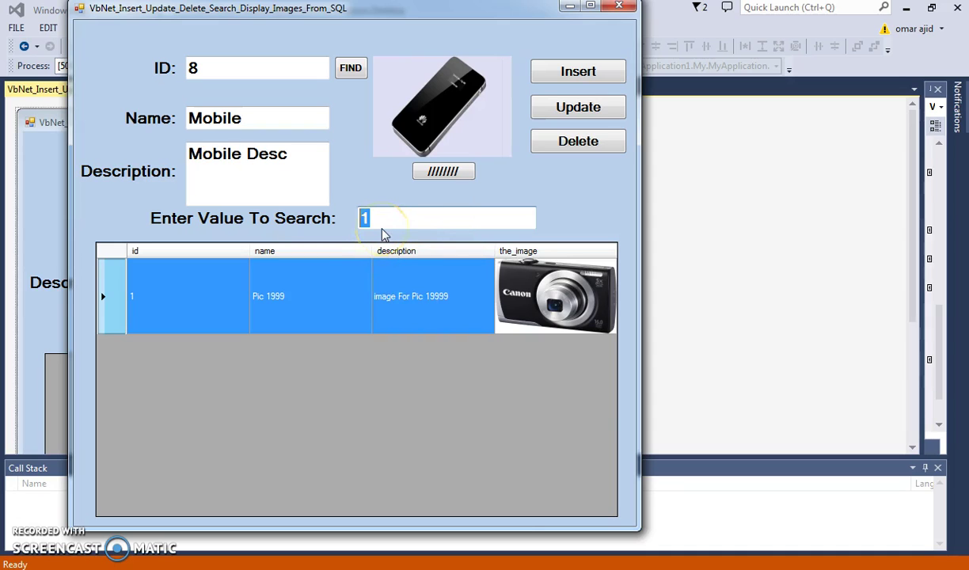
{"action": "type", "text": "T"}
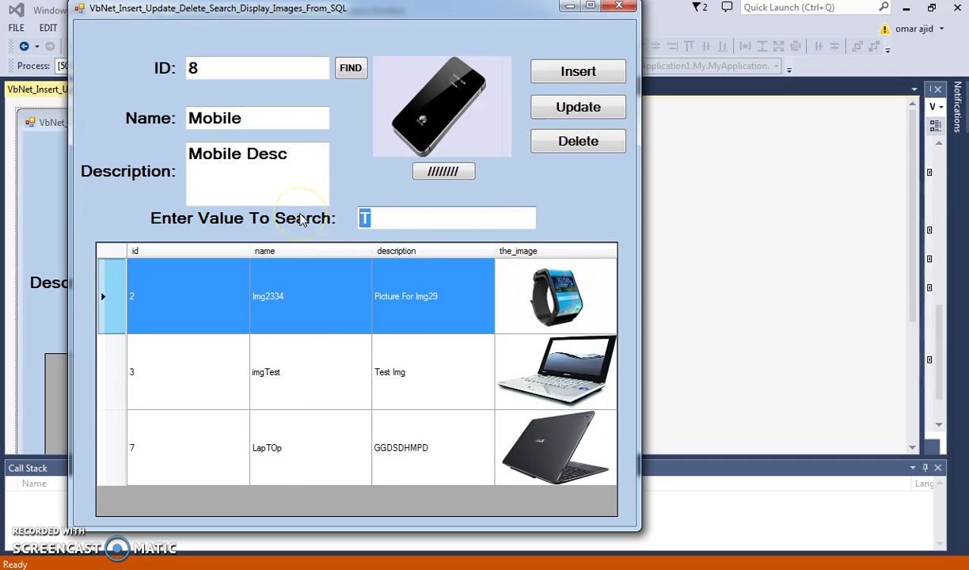
{"action": "type", "text": "E"}
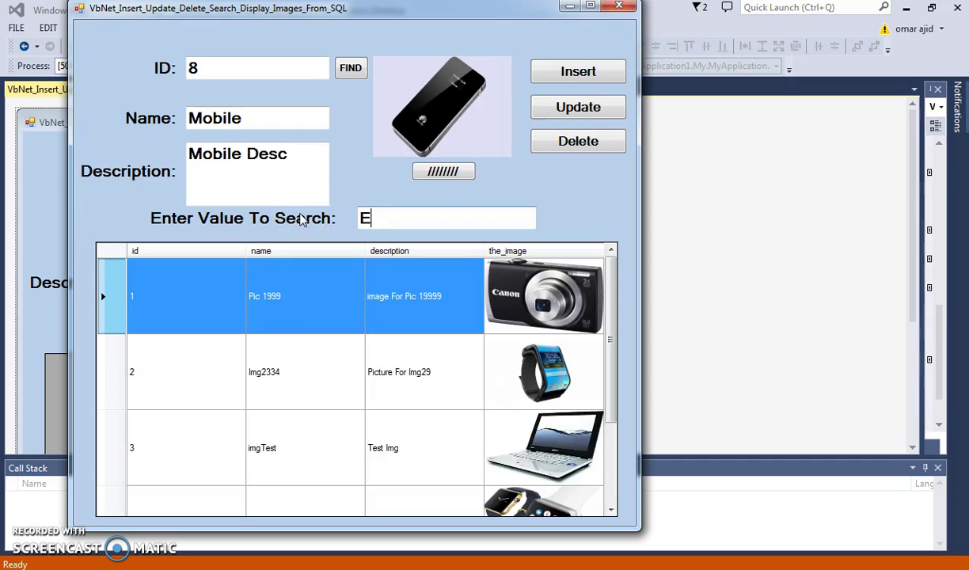
{"action": "type", "text": "F"}
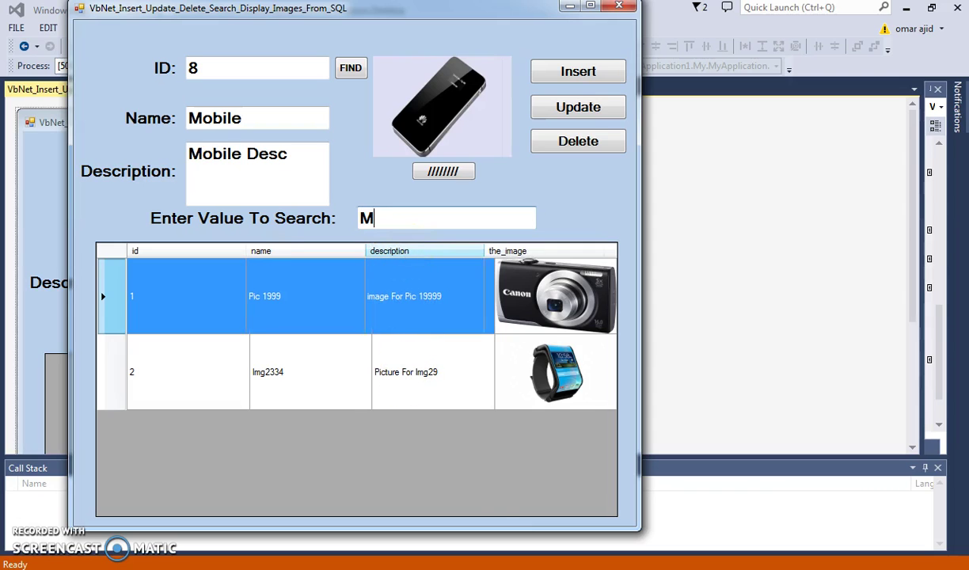
{"action": "type", "text": "M"}
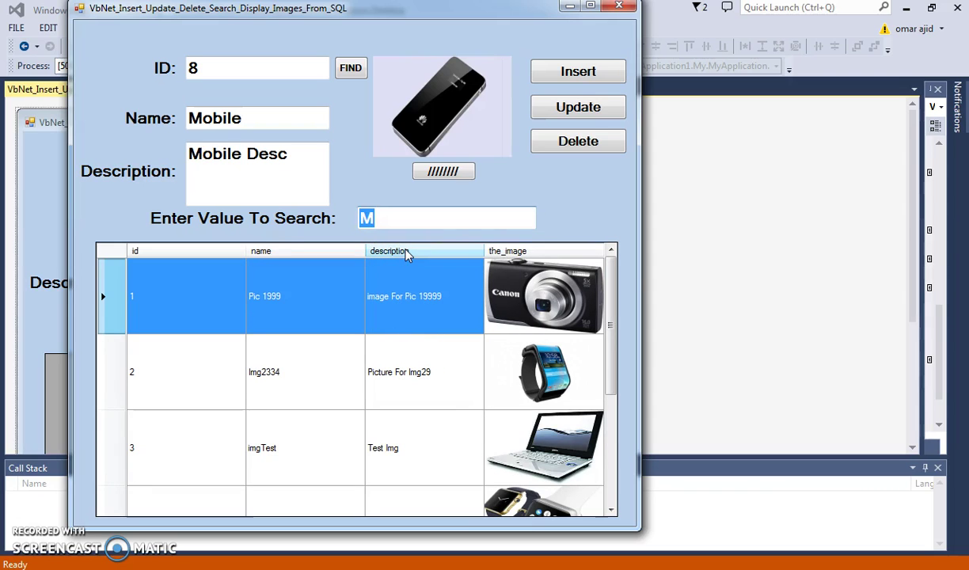
{"action": "type", "text": "N"}
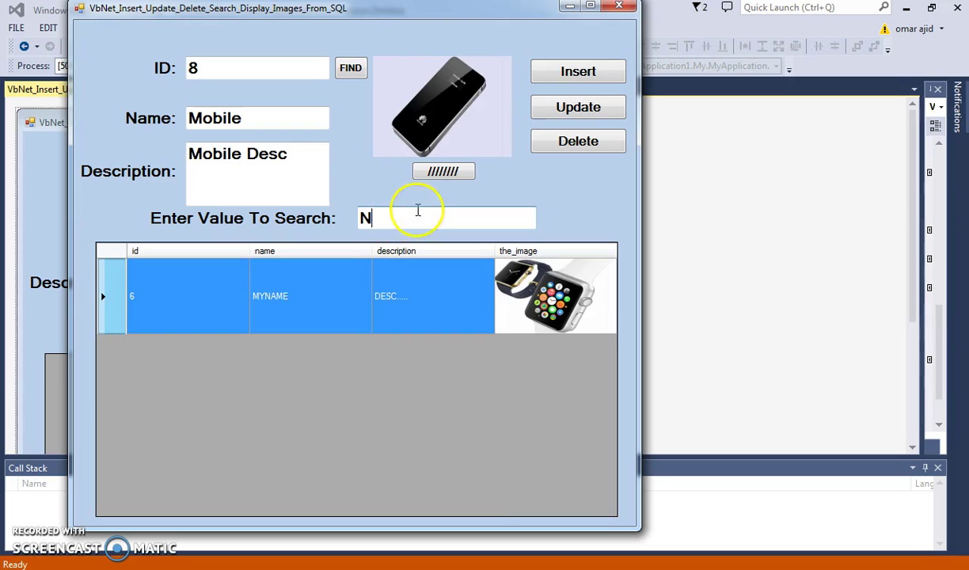
{"action": "key", "text": "BackSpace"}
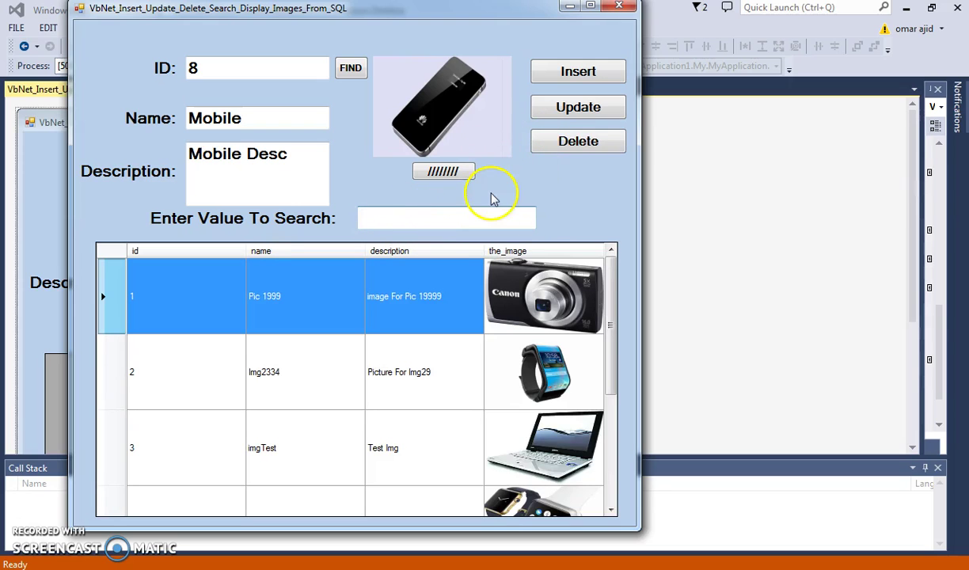
Replace the name with "NewImg" and the description with "My New Image"
{"action": "left_click", "coordinate": [248, 69]}
{"action": "left_click", "coordinate": [255, 125]}
{"action": "double_click", "coordinate": [254, 124]}
{"action": "key", "text": "BackSpace"}
{"action": "double_click", "coordinate": [295, 150]}
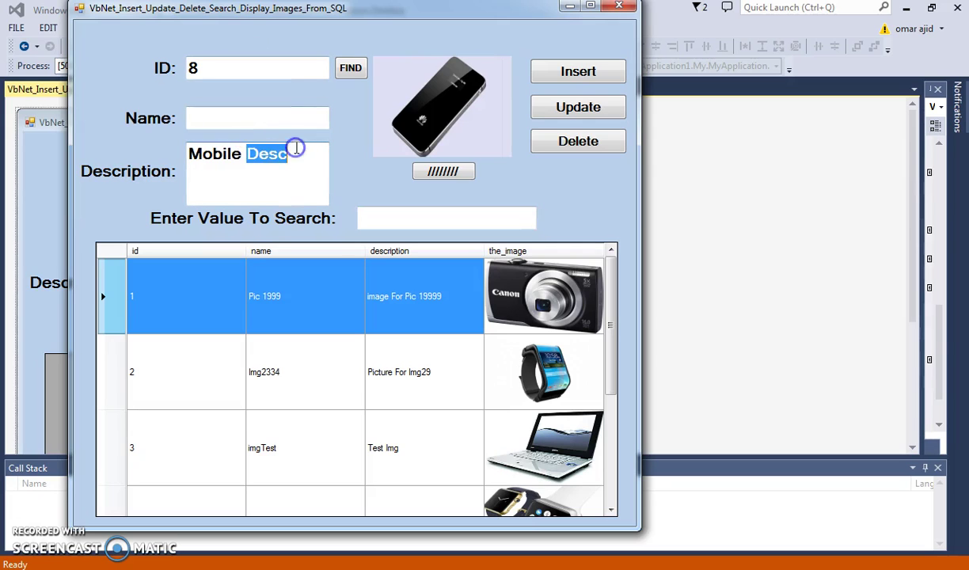
{"action": "key", "text": "BackSpace"}
{"action": "left_click", "coordinate": [266, 111]}
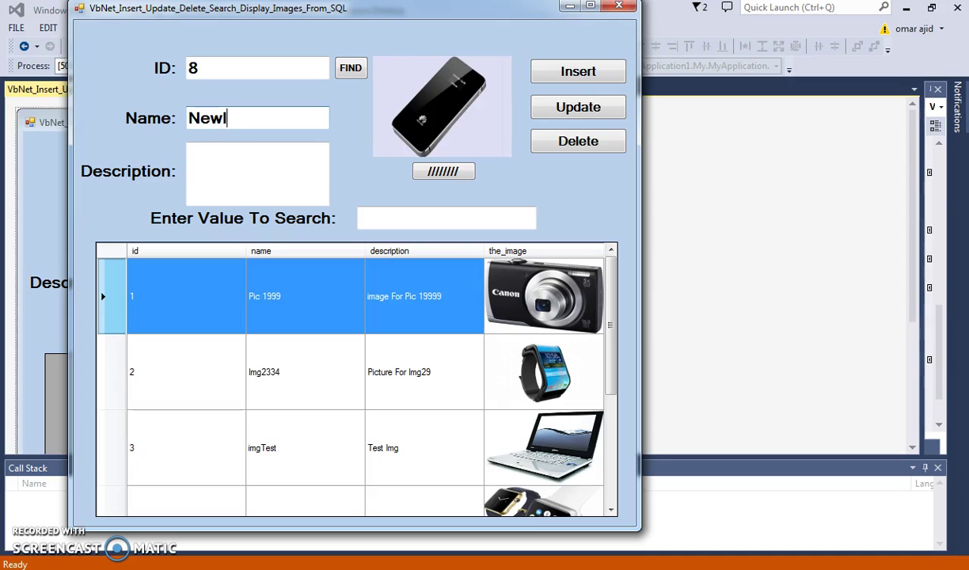
{"action": "left_click", "coordinate": [269, 154]}
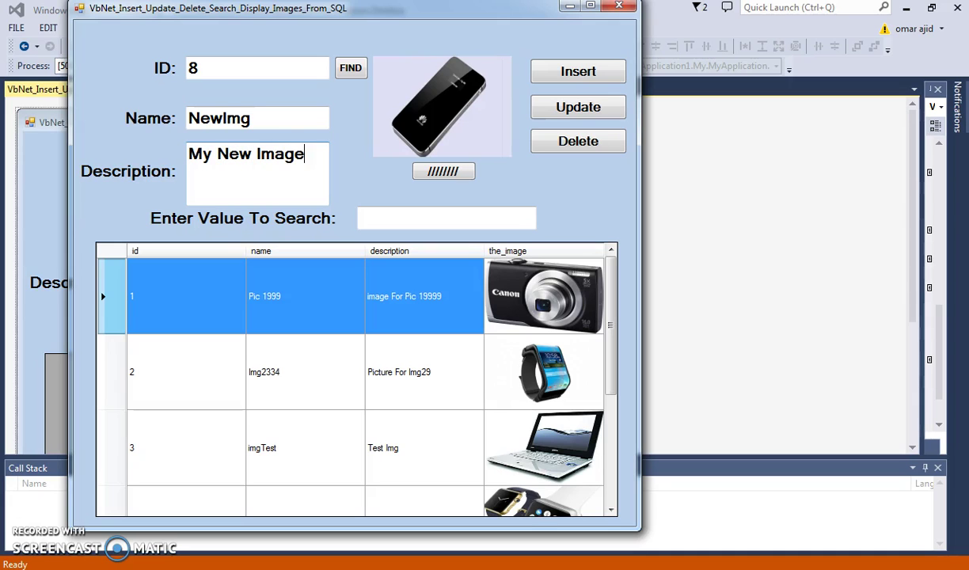
Load the game controller picture img10 from the Images folder and insert the entry as a new record
{"action": "left_click", "coordinate": [445, 181]}
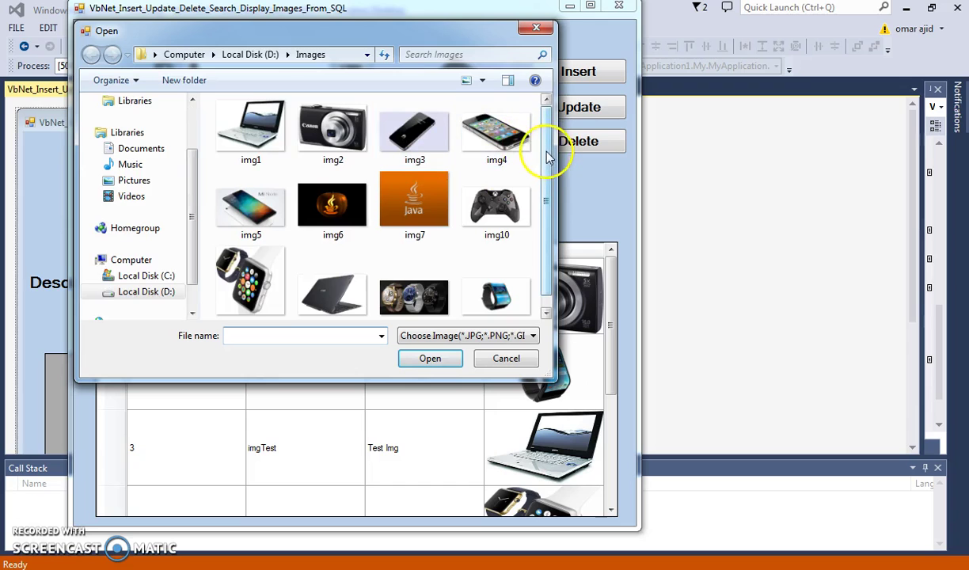
{"action": "left_click", "coordinate": [497, 208]}
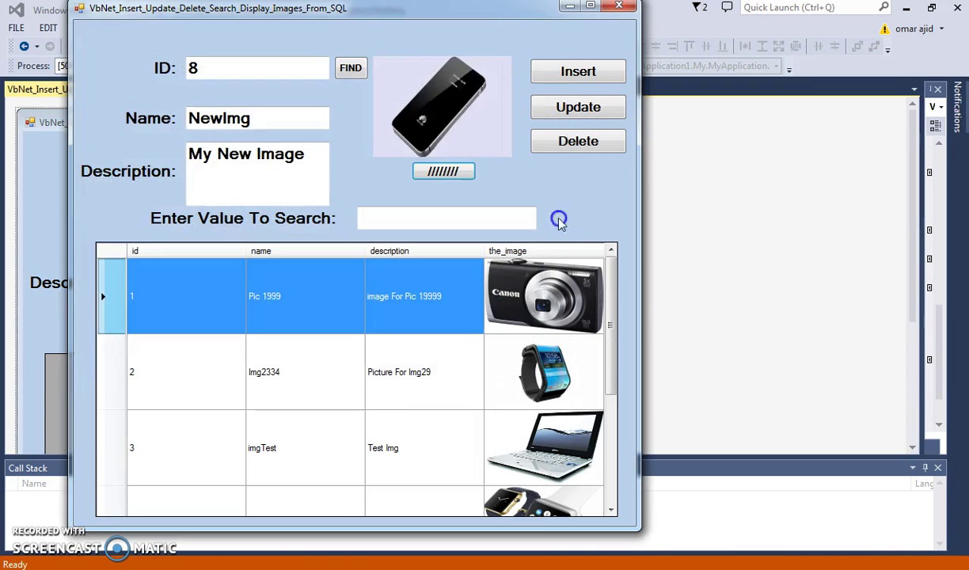
{"action": "left_click_drag", "start_coordinate": [611, 296], "coordinate": [596, 254]}
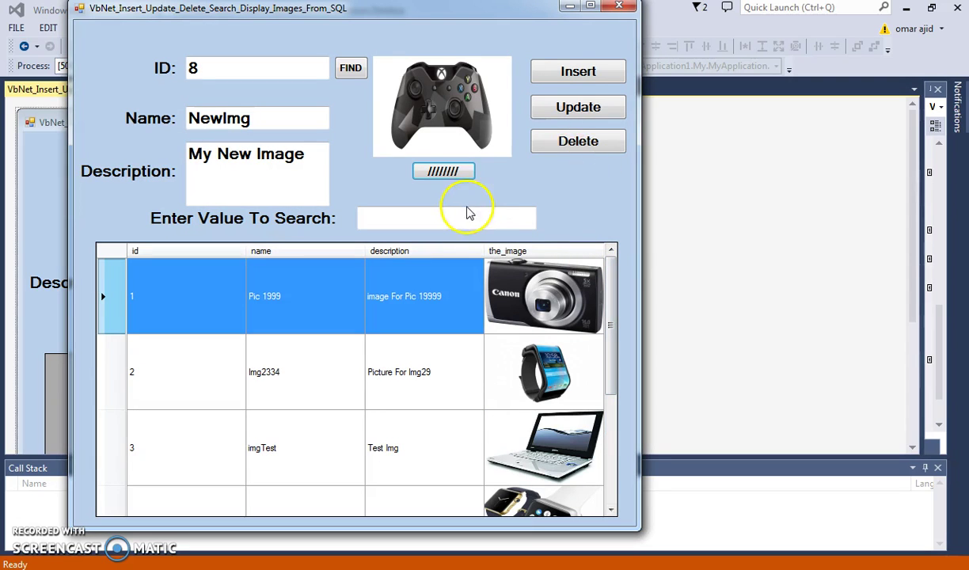
{"action": "left_click", "coordinate": [573, 73]}
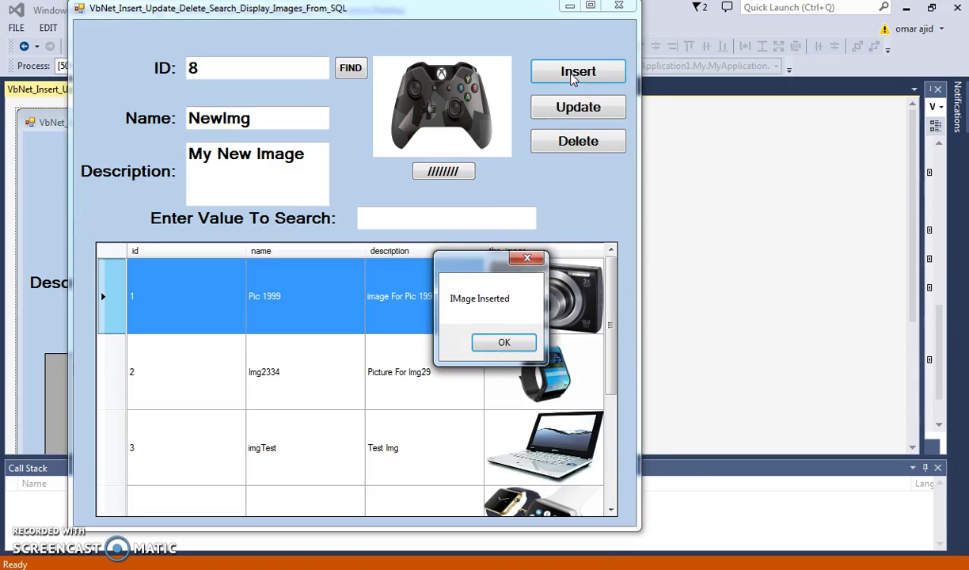
{"action": "left_click", "coordinate": [493, 345]}
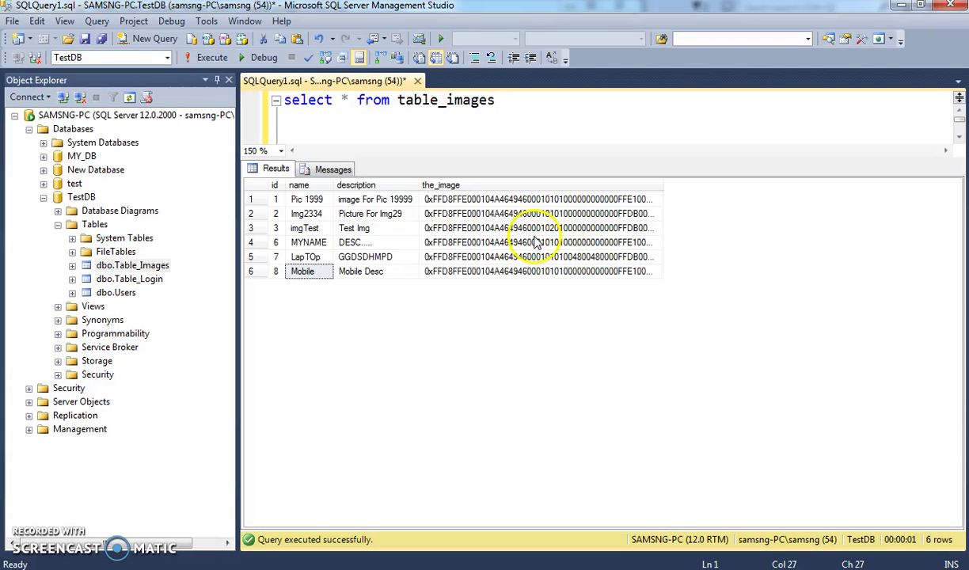
Switch to SQL Server Management Studio and rerun the query "select * from table_images" to check the stored records
{"action": "left_click_drag", "start_coordinate": [500, 101], "coordinate": [304, 103]}
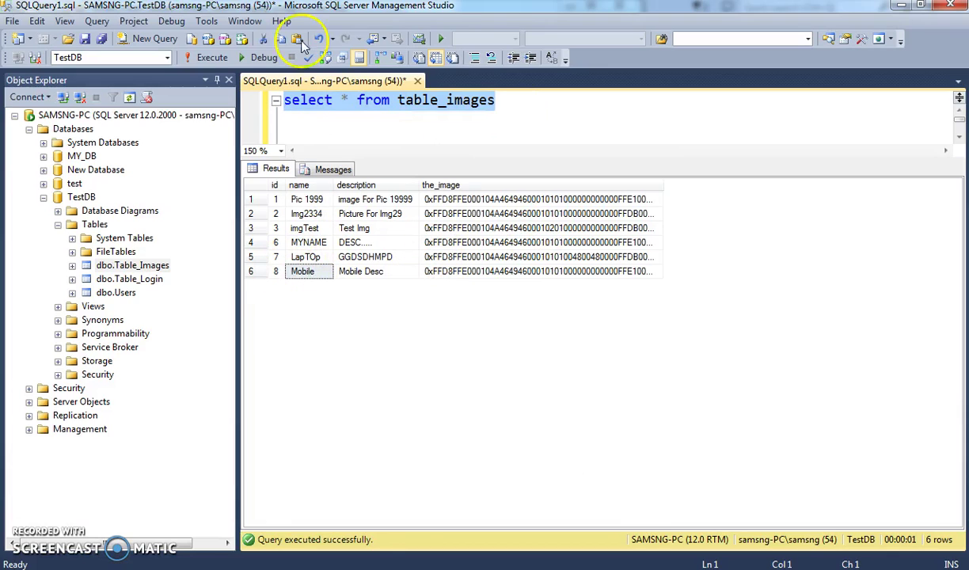
{"action": "left_click", "coordinate": [279, 100]}
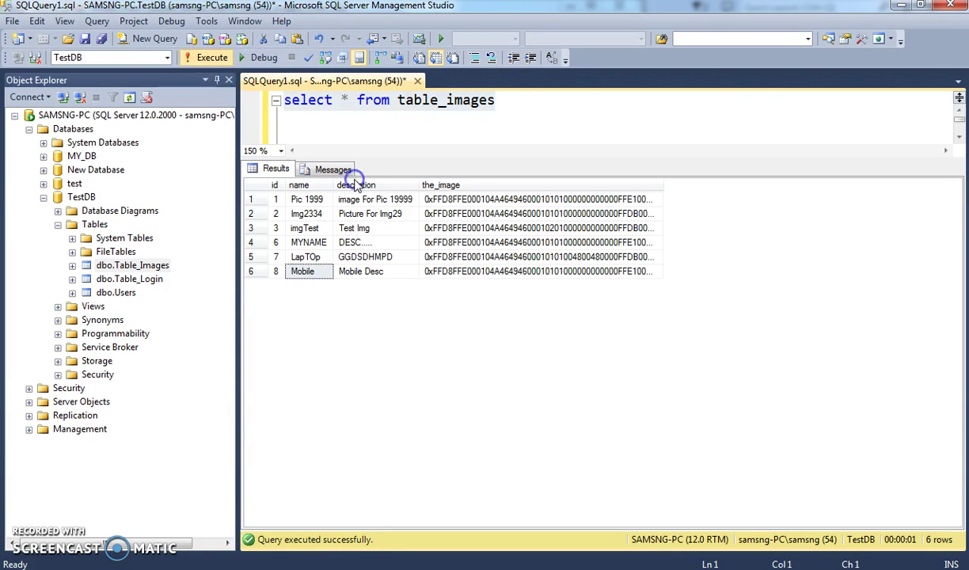
{"action": "key", "text": "F5"}
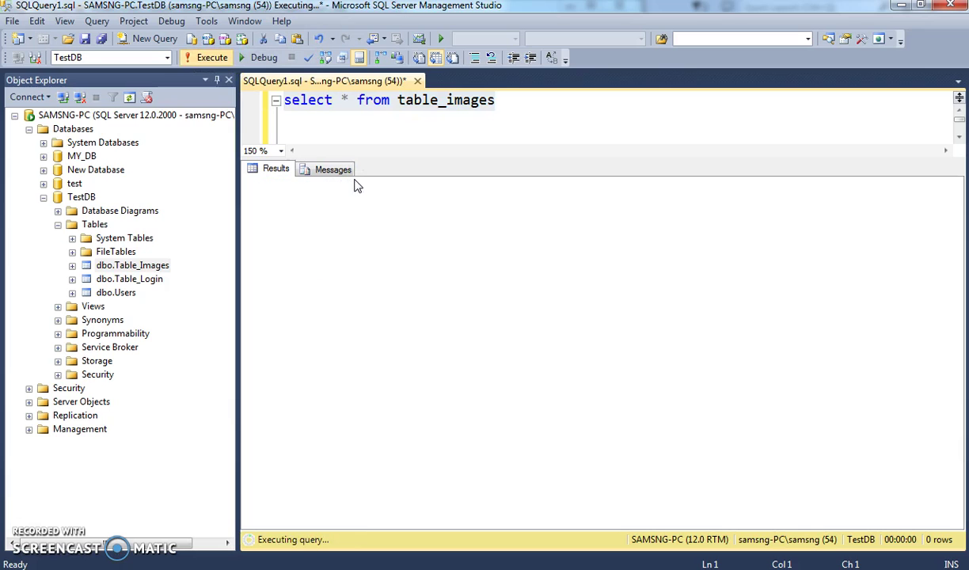
{"action": "key", "text": "ctrl+a"}
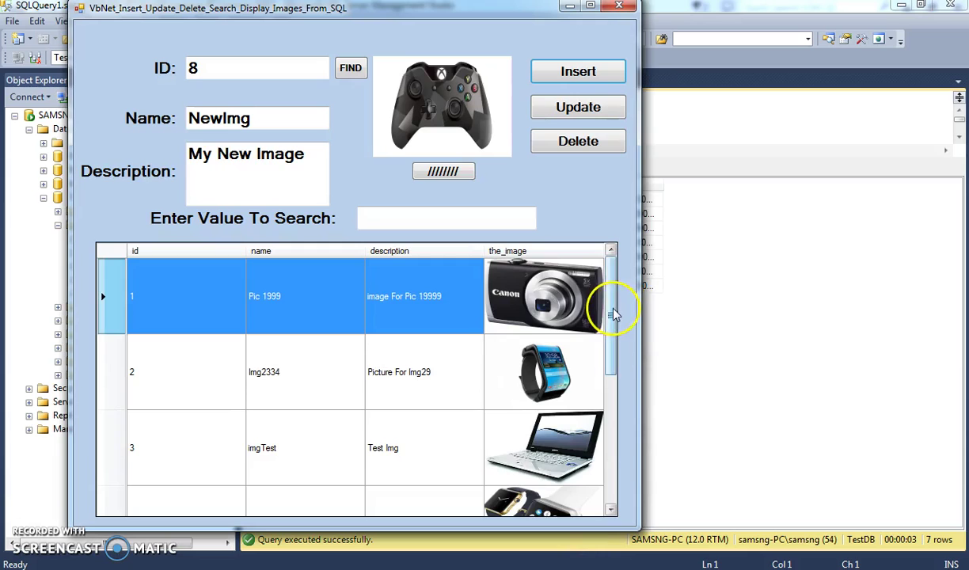
Select the record with ID 7, change its name to "LapTOp0000" and replace its description with "LapTop Desc Here"
{"action": "left_click_drag", "start_coordinate": [614, 309], "coordinate": [602, 463]}
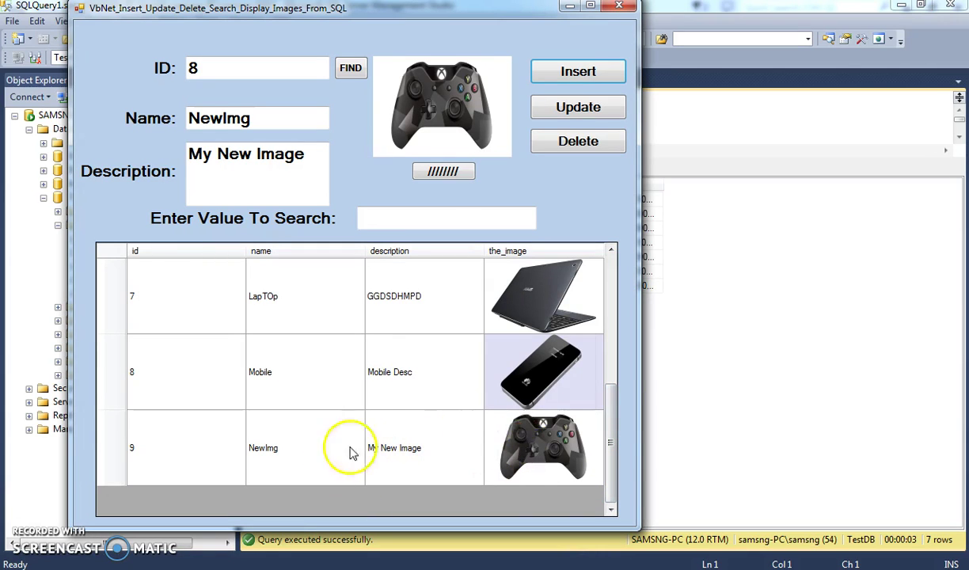
{"action": "left_click", "coordinate": [111, 286]}
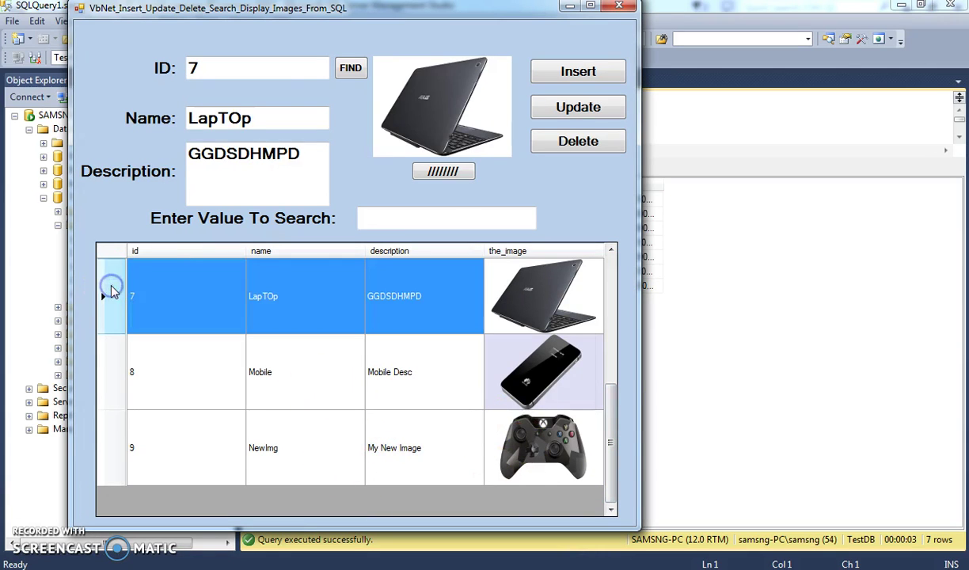
{"action": "left_click", "coordinate": [268, 120]}
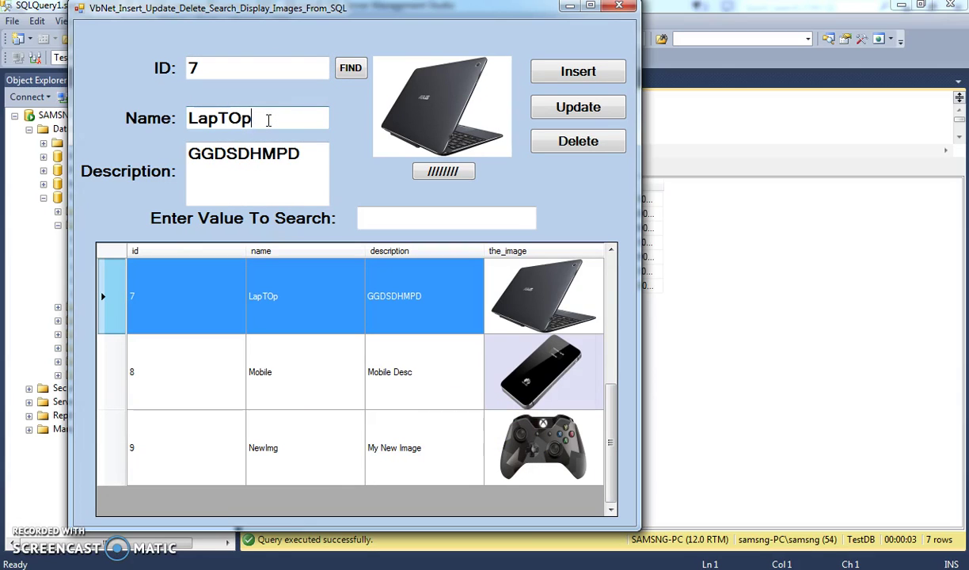
{"action": "type", "text": "0000"}
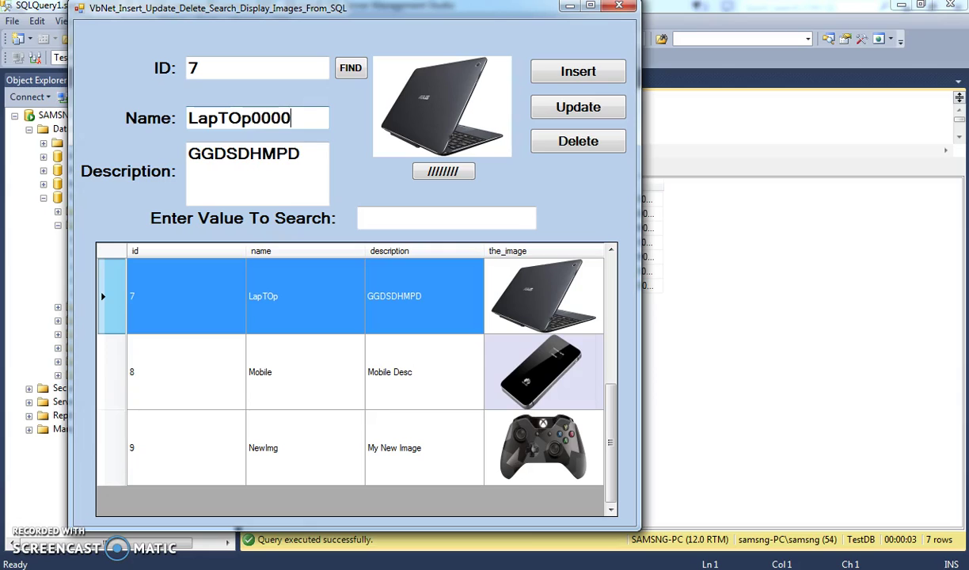
{"action": "left_click", "coordinate": [306, 163]}
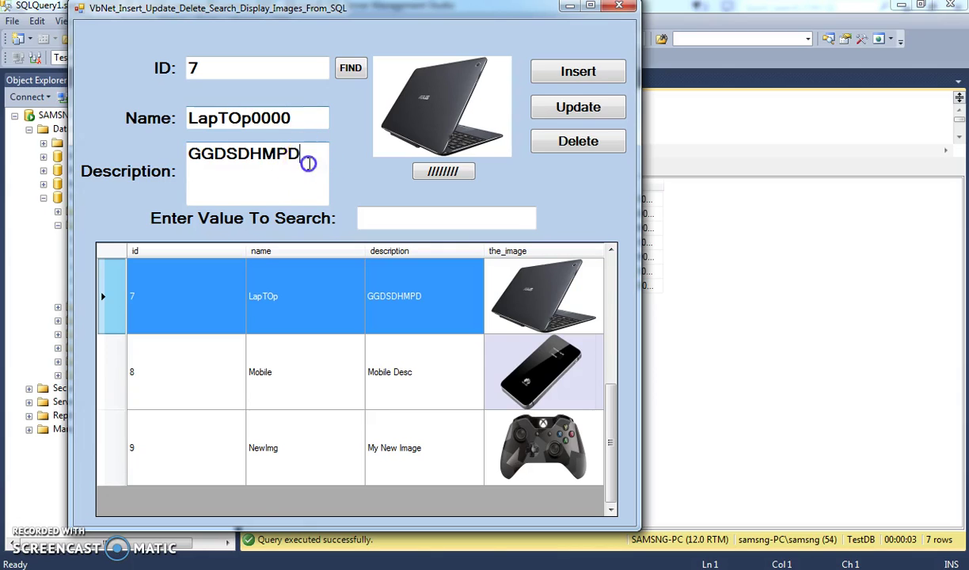
{"action": "left_click_drag", "start_coordinate": [308, 163], "coordinate": [97, 195]}
{"action": "type", "text": "Lap"}
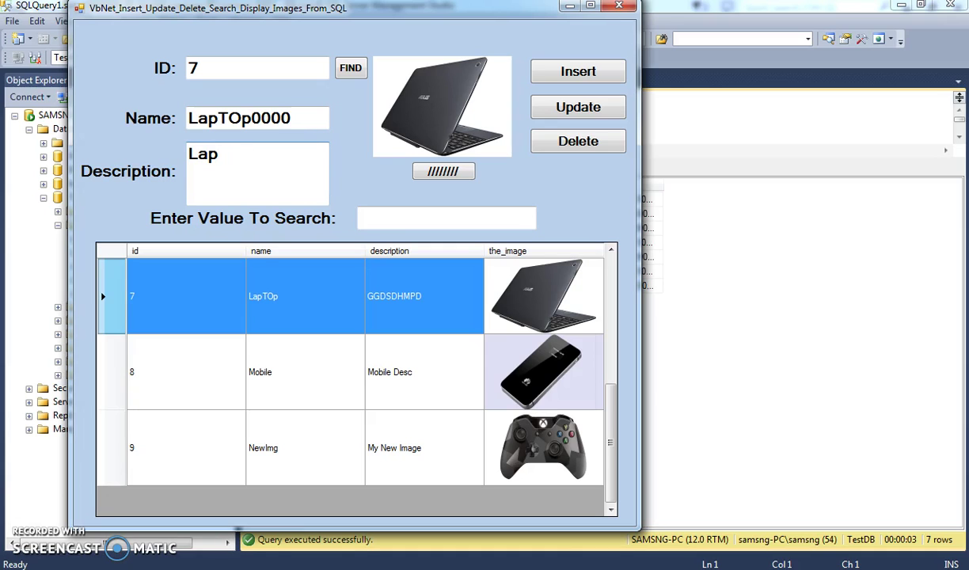
{"action": "type", "text": "Top Desc Here"}
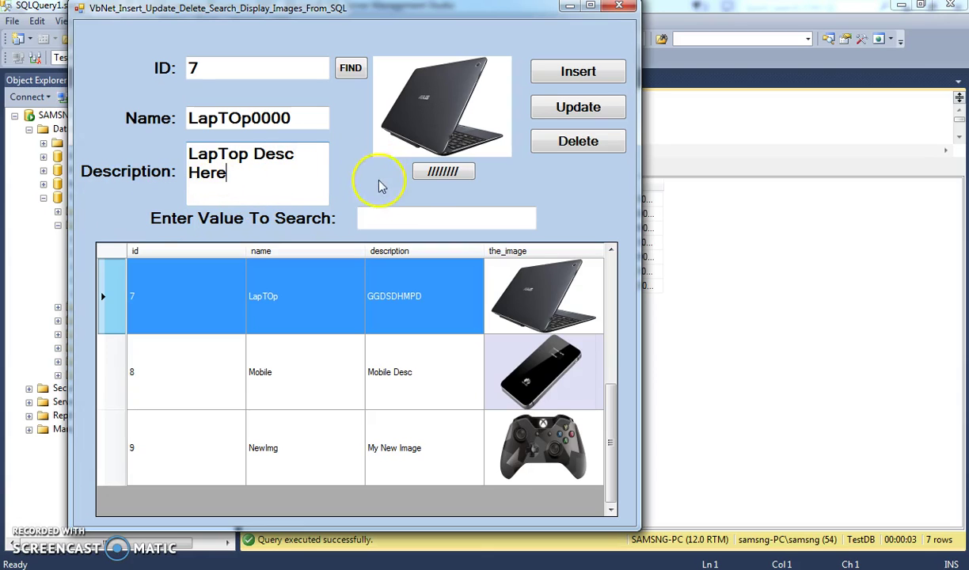
Load the phone picture img4 from the Images folder and update record 7 with the edited entry
{"action": "left_click", "coordinate": [425, 179]}
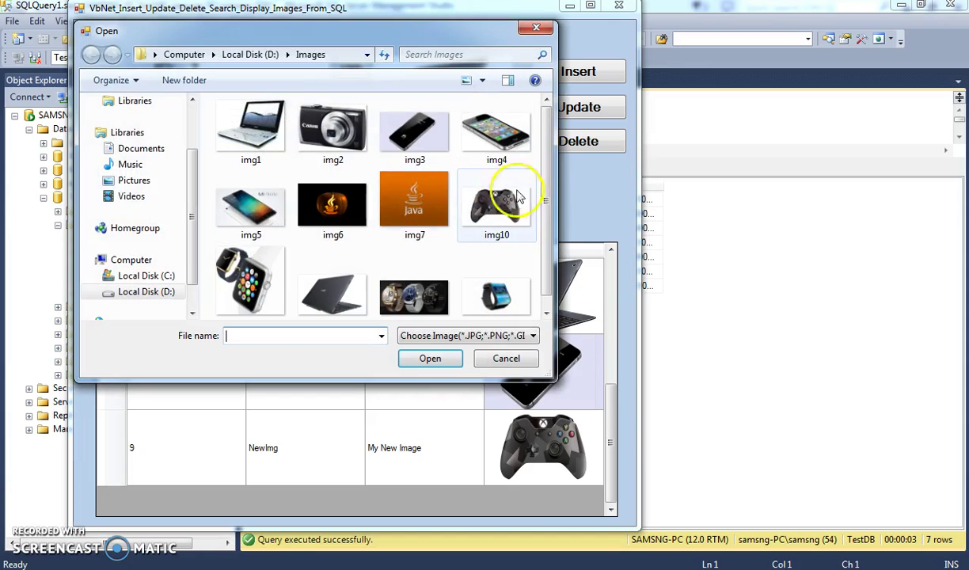
{"action": "left_click_drag", "start_coordinate": [544, 163], "coordinate": [540, 195]}
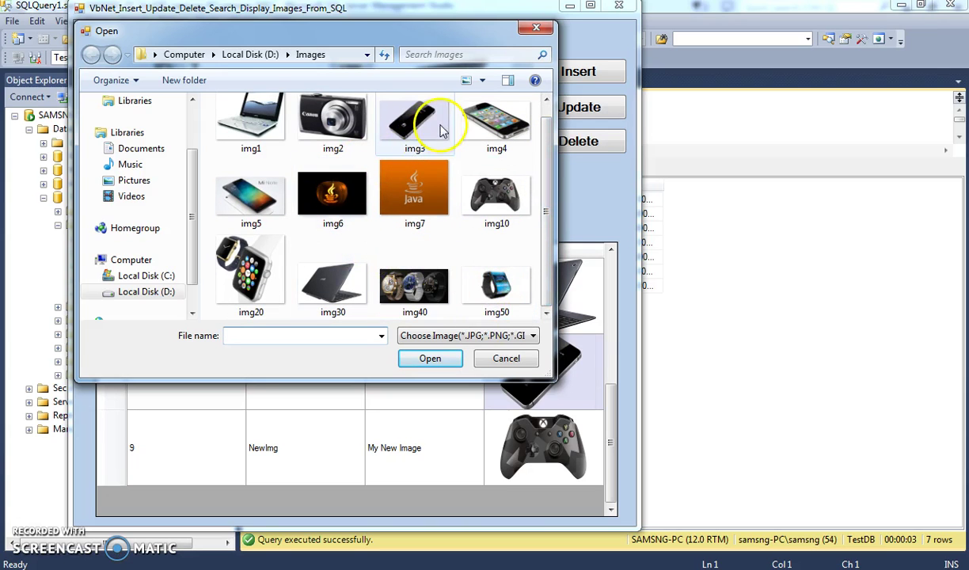
{"action": "double_click", "coordinate": [499, 147]}
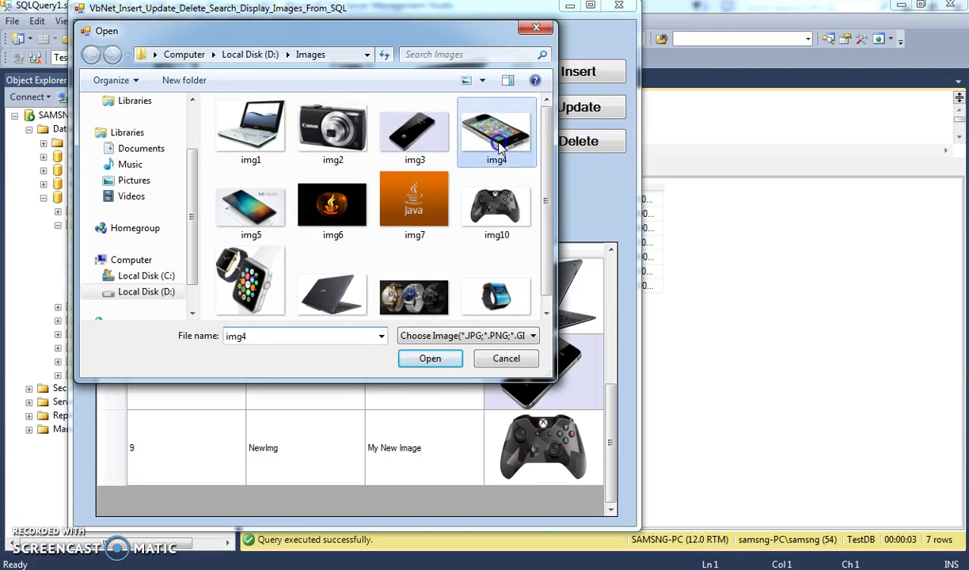
{"action": "left_click", "coordinate": [595, 273]}
{"action": "left_click_drag", "start_coordinate": [616, 406], "coordinate": [611, 303]}
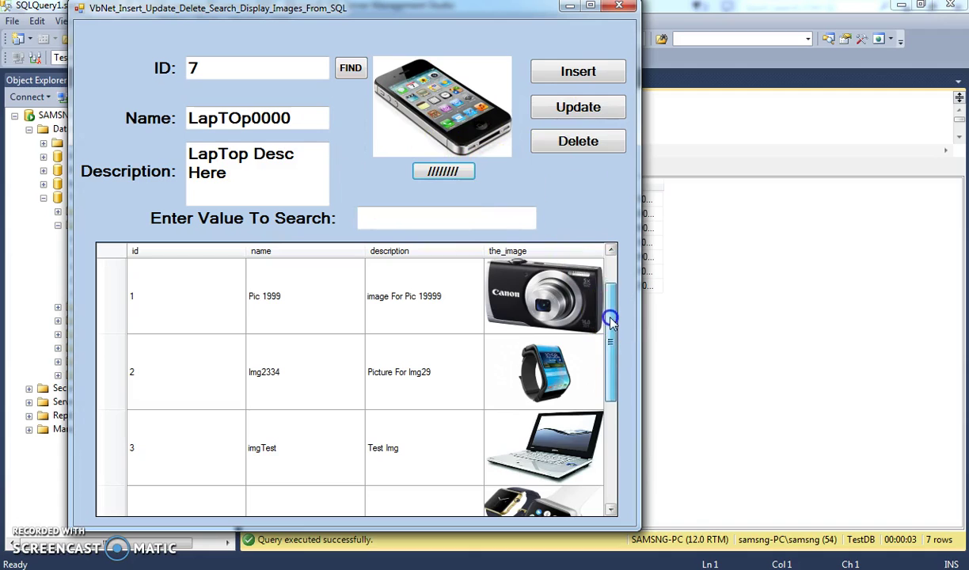
{"action": "left_click_drag", "start_coordinate": [611, 317], "coordinate": [612, 370]}
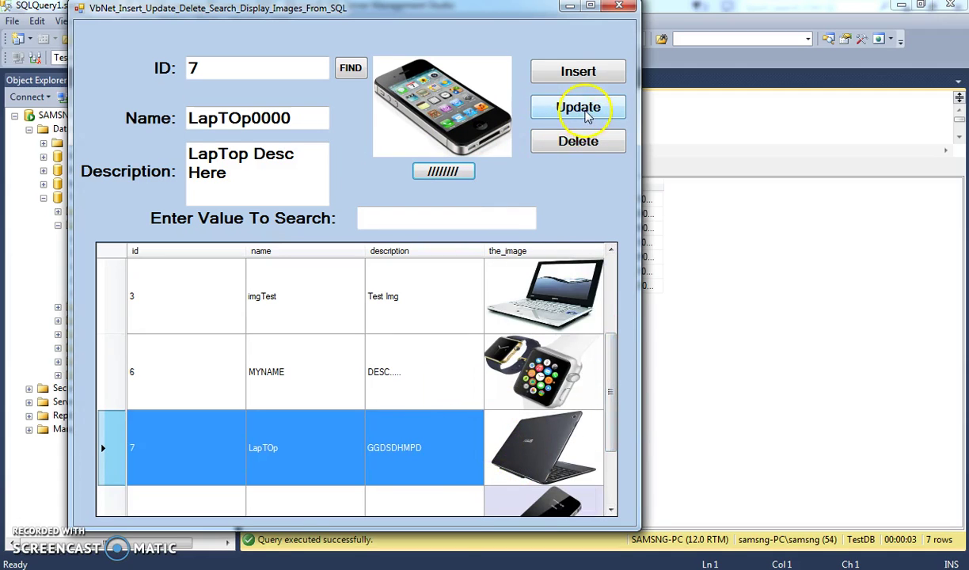
{"action": "left_click", "coordinate": [586, 115]}
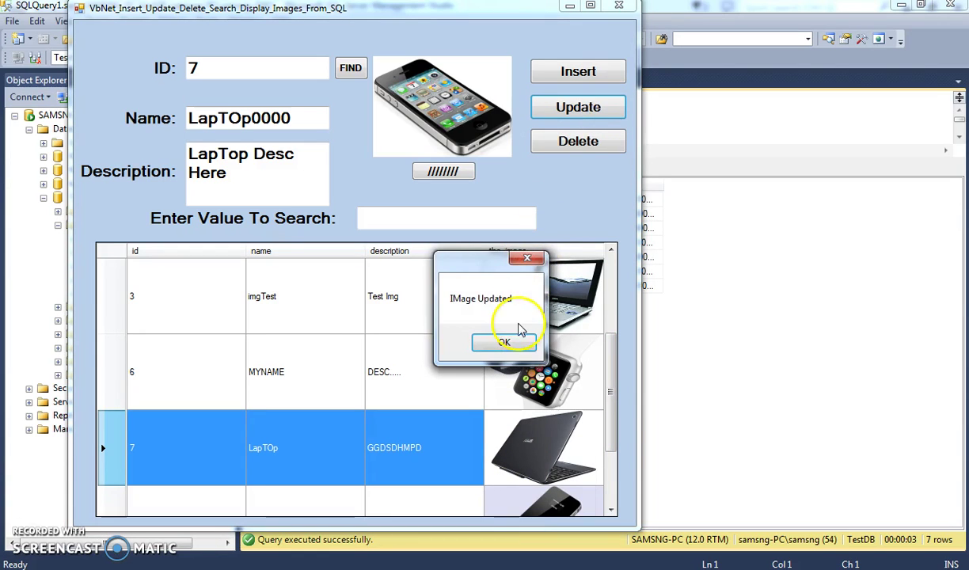
{"action": "left_click", "coordinate": [504, 343]}
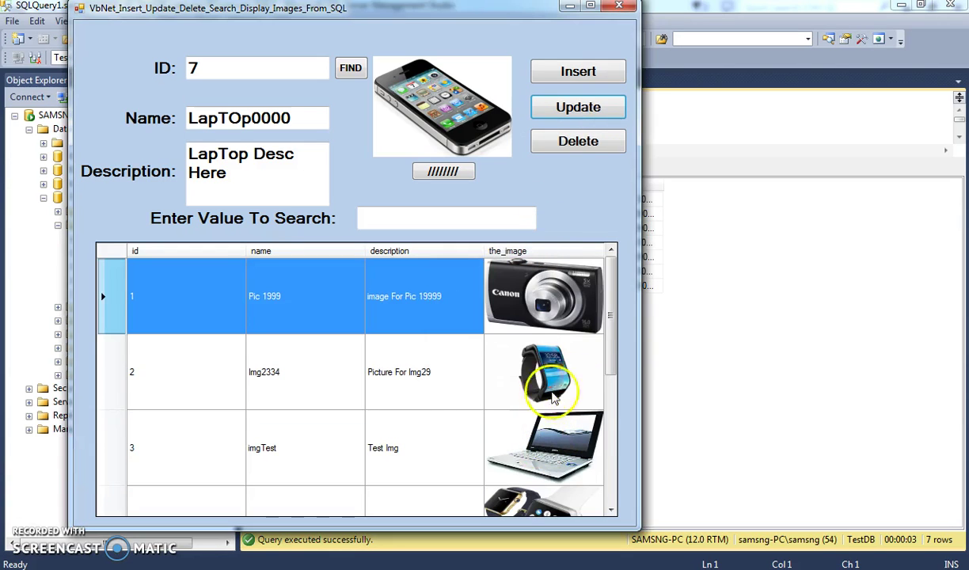
Check record 7 in the grid, and rerun the query "select * from table_images" in SQL Server Management Studio
{"action": "left_click_drag", "start_coordinate": [612, 354], "coordinate": [607, 450]}
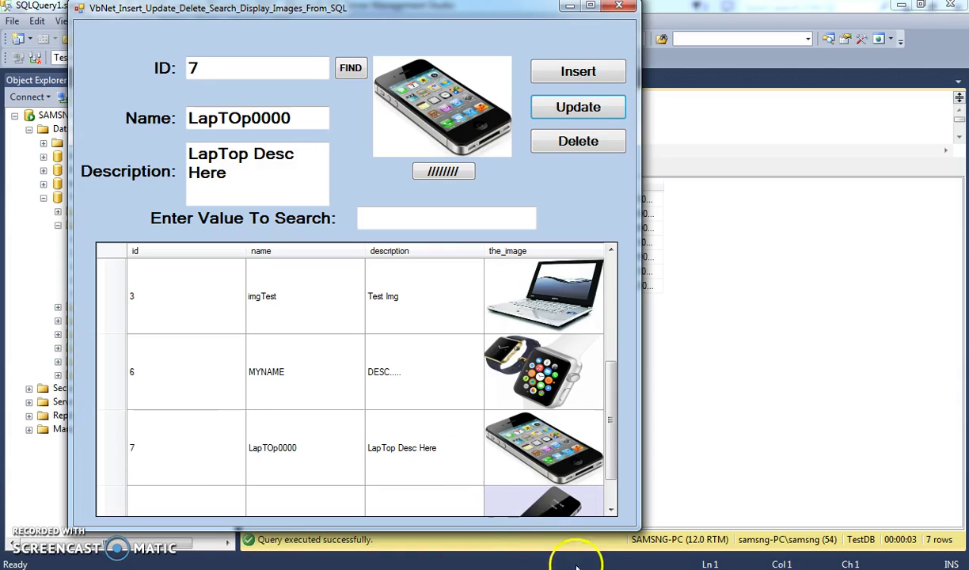
{"action": "left_click", "coordinate": [503, 567]}
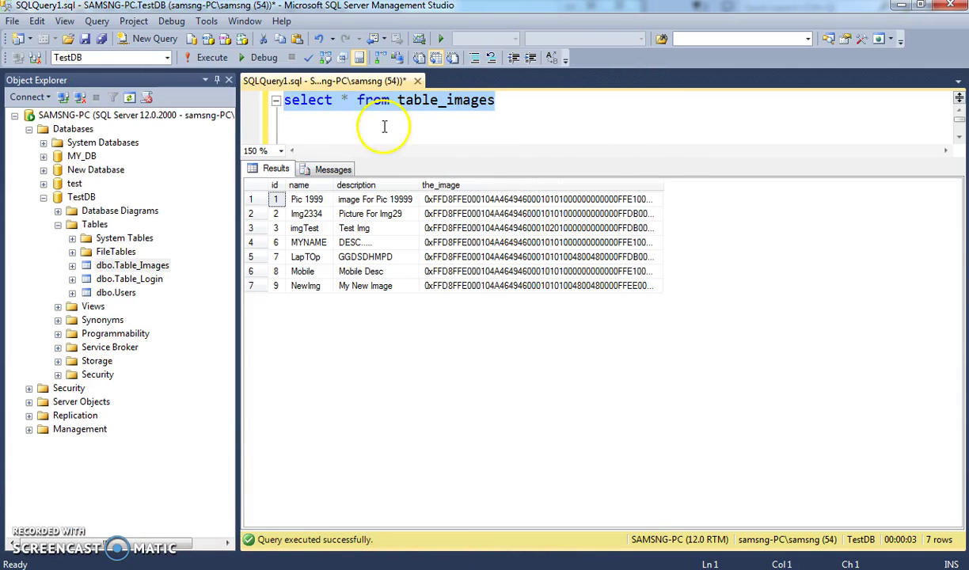
{"action": "left_click", "coordinate": [208, 57]}
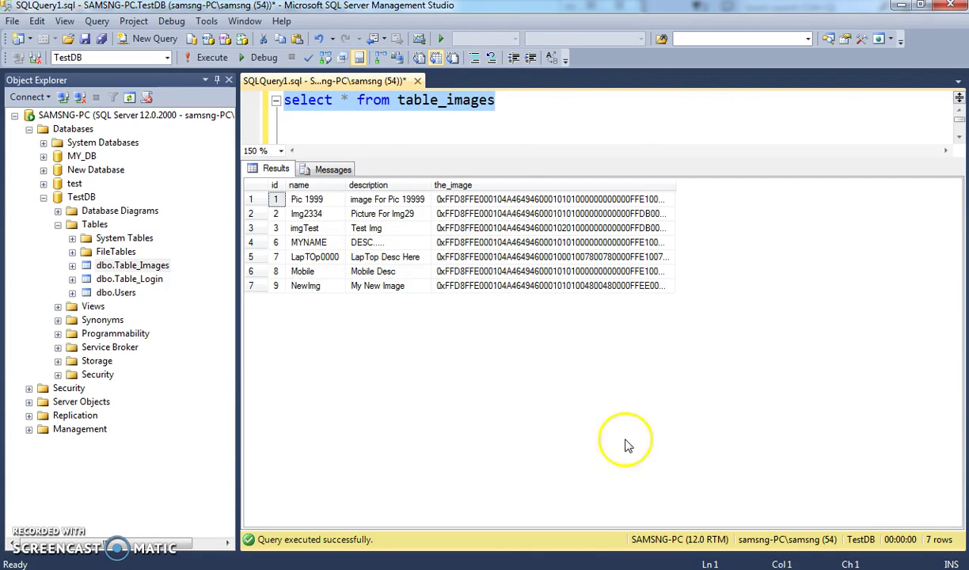
Switch back to the VB.NET form, delete the NewImg record with ID 9 and check the end of the grid
{"action": "key", "text": "alt+Tab"}
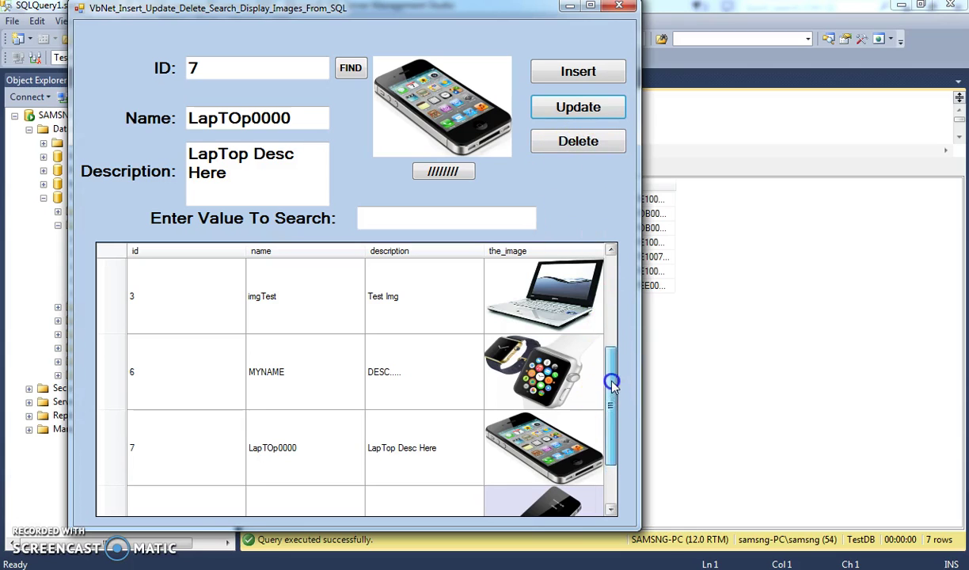
{"action": "left_click_drag", "start_coordinate": [612, 389], "coordinate": [611, 493]}
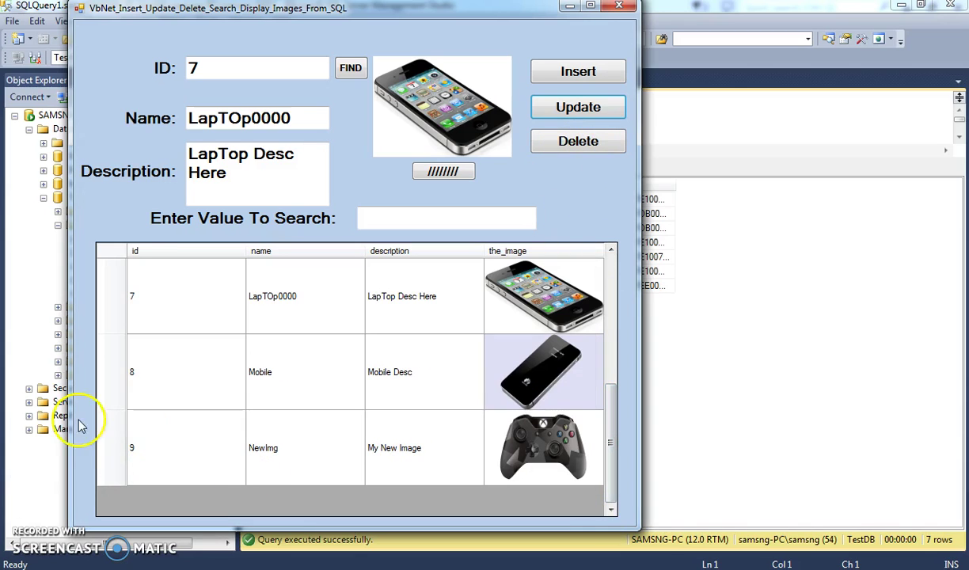
{"action": "left_click", "coordinate": [113, 448]}
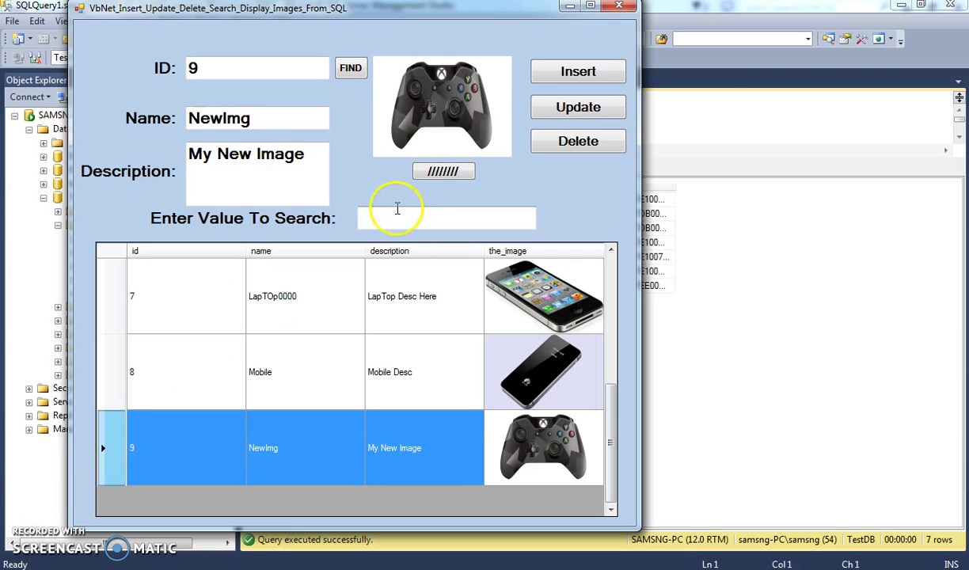
{"action": "left_click", "coordinate": [566, 148]}
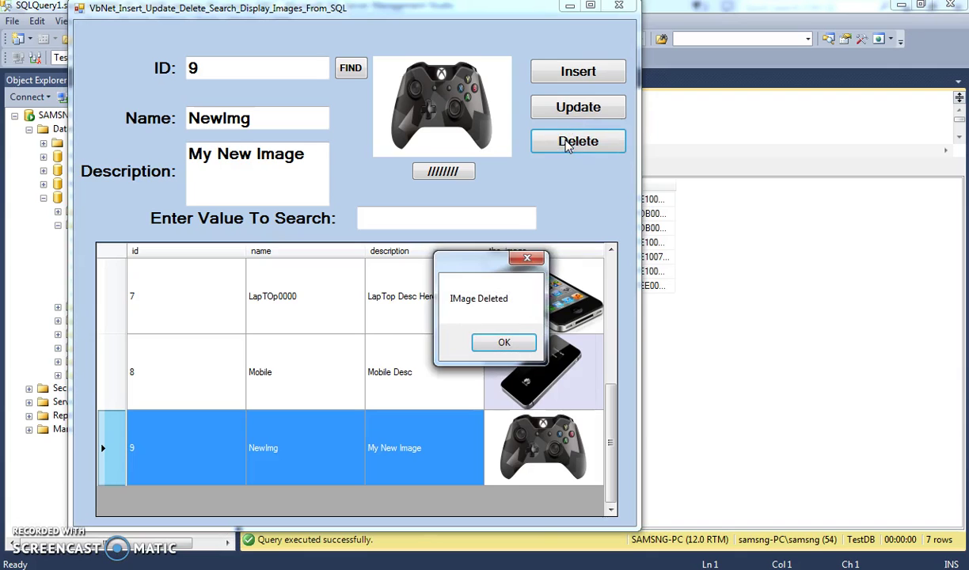
{"action": "left_click", "coordinate": [504, 346]}
{"action": "left_click_drag", "start_coordinate": [613, 330], "coordinate": [603, 467]}
{"action": "mouse_move", "coordinate": [604, 504]}
{"action": "left_mouse_down"}
{"action": "mouse_move", "coordinate": [601, 364]}
{"action": "mouse_move", "coordinate": [601, 497]}
{"action": "left_mouse_up"}
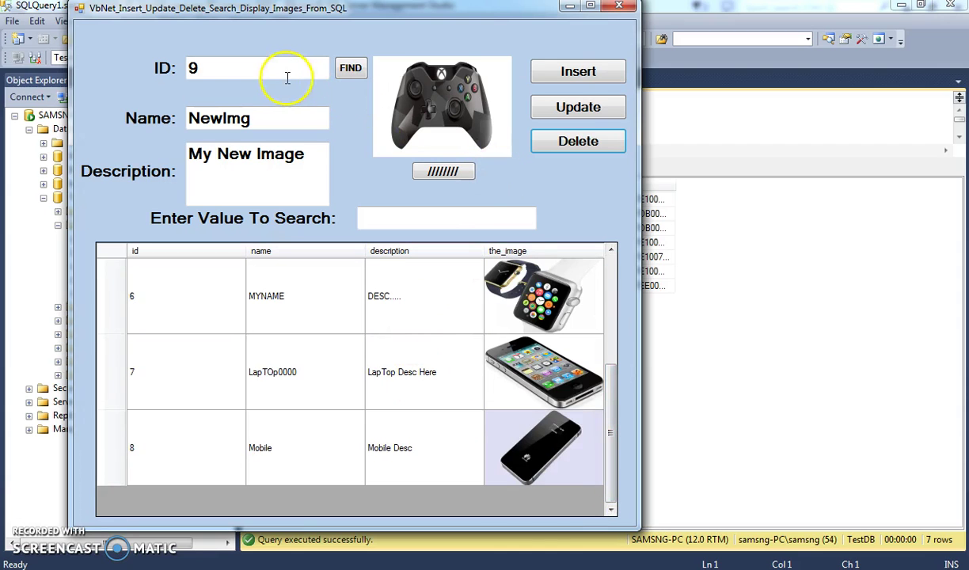
Look up the records with ID 9 and ID 1, and compare the latter with the first row of the grid
{"action": "double_click", "coordinate": [191, 68]}
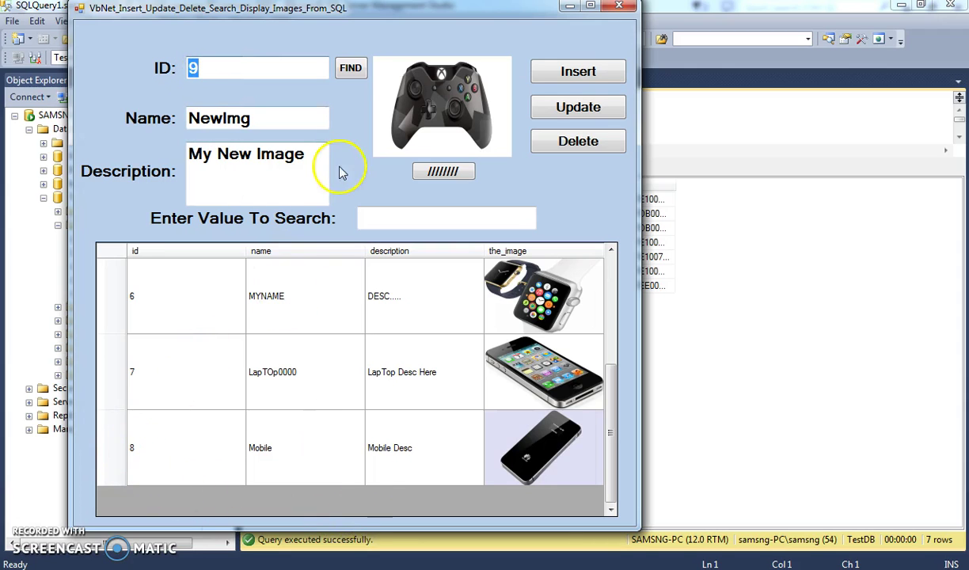
{"action": "left_click", "coordinate": [353, 69]}
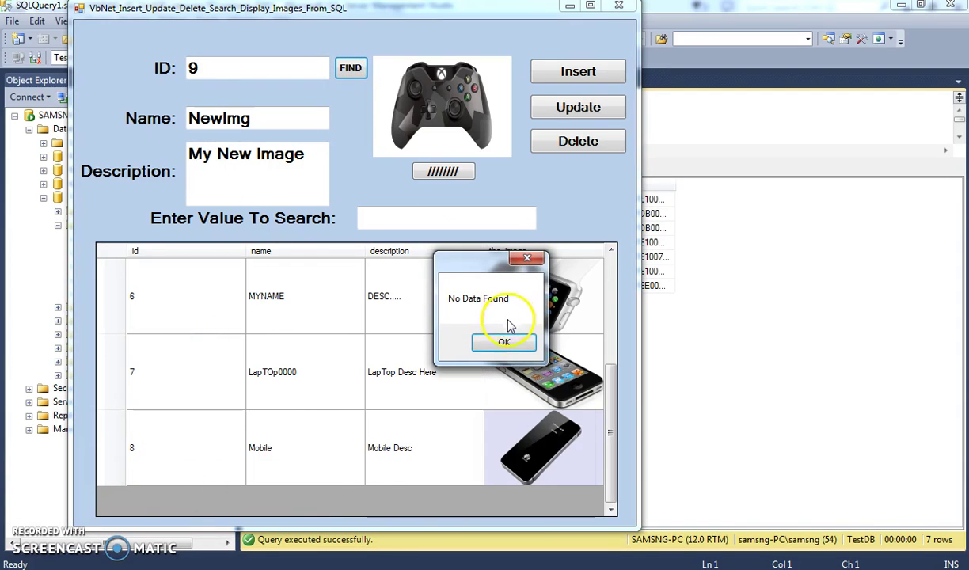
{"action": "left_click", "coordinate": [505, 343]}
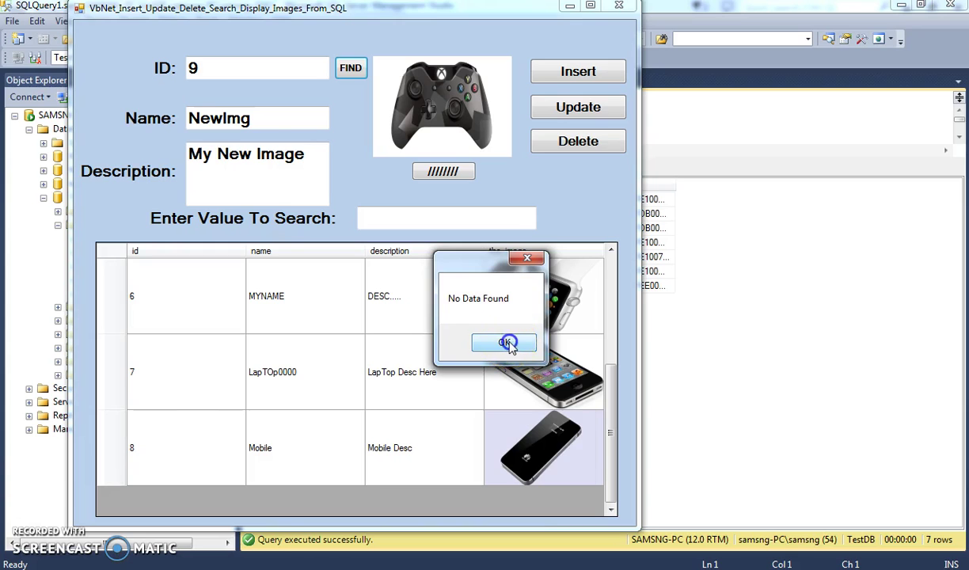
{"action": "double_click", "coordinate": [223, 68]}
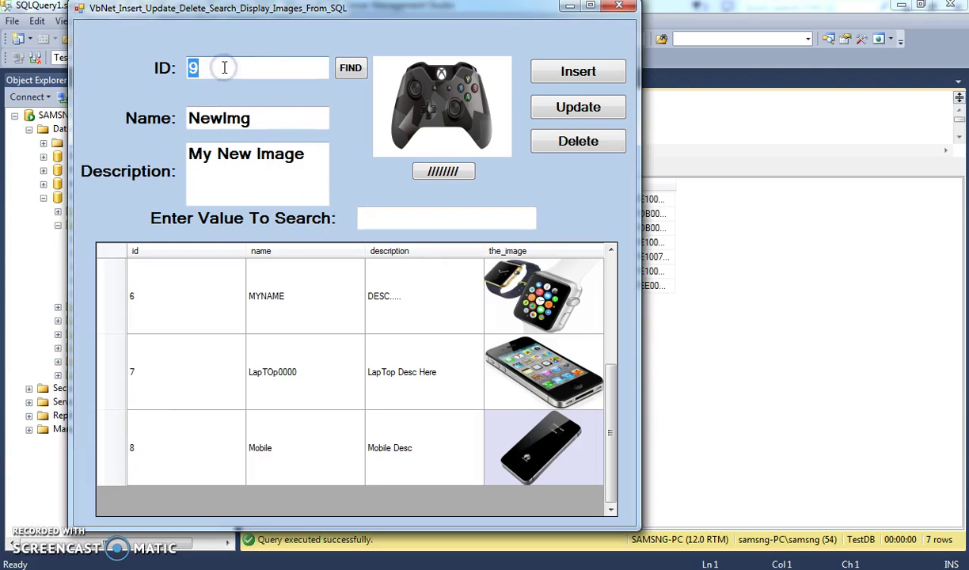
{"action": "left_click", "coordinate": [352, 69]}
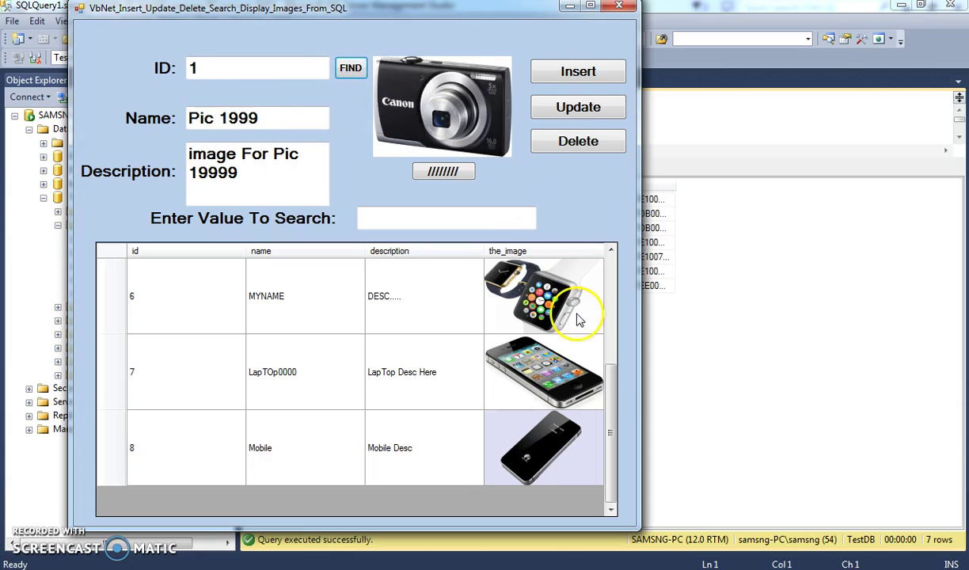
{"action": "left_click_drag", "start_coordinate": [609, 389], "coordinate": [610, 273]}
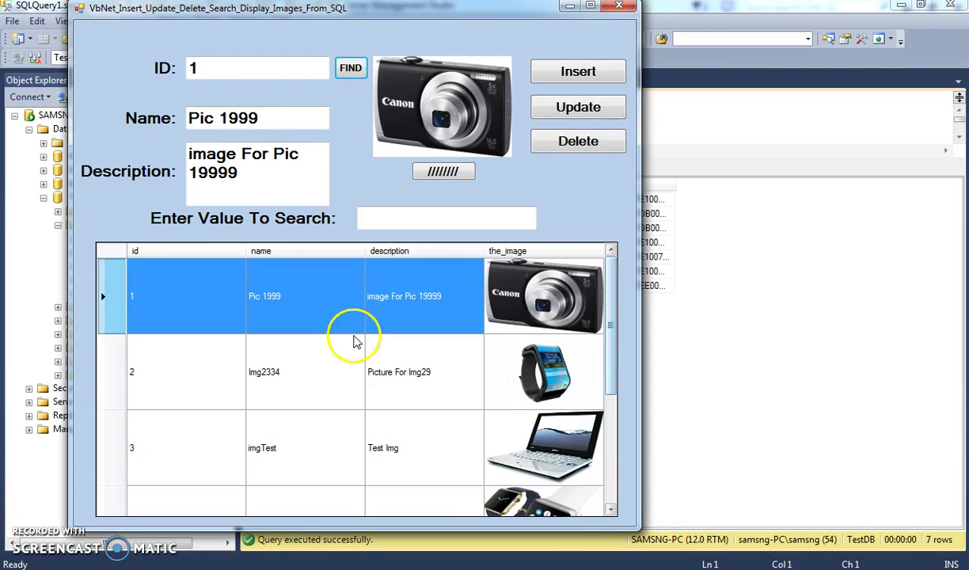
Look up the records with ID 2, ID 2000 and ID 3 one after another
{"action": "double_click", "coordinate": [220, 67]}
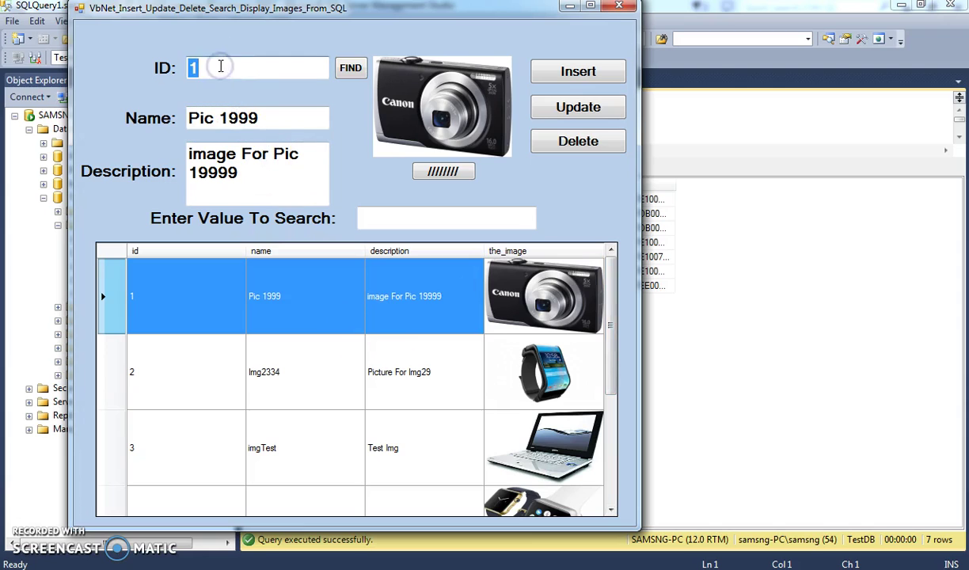
{"action": "left_click", "coordinate": [350, 69]}
{"action": "left_click", "coordinate": [228, 71]}
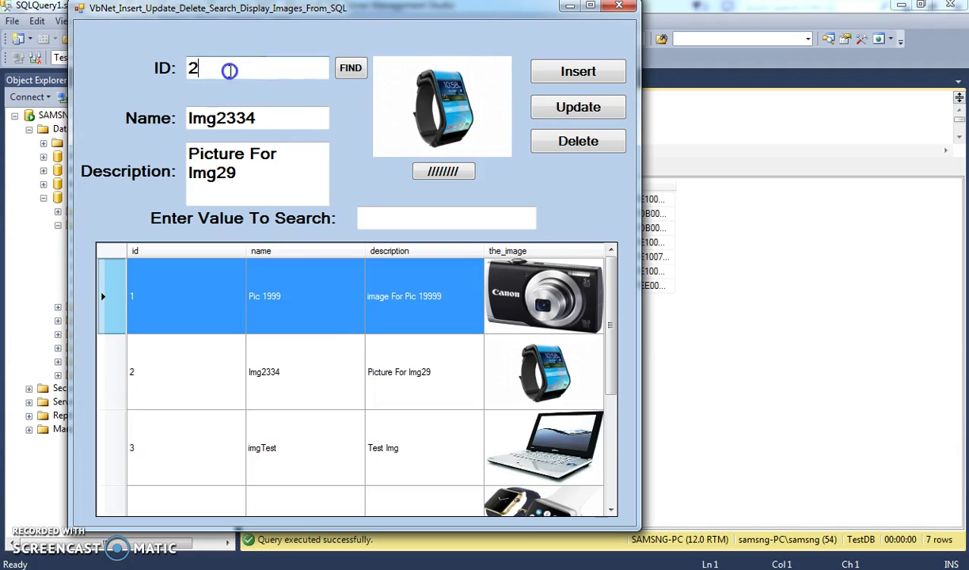
{"action": "left_click", "coordinate": [348, 68]}
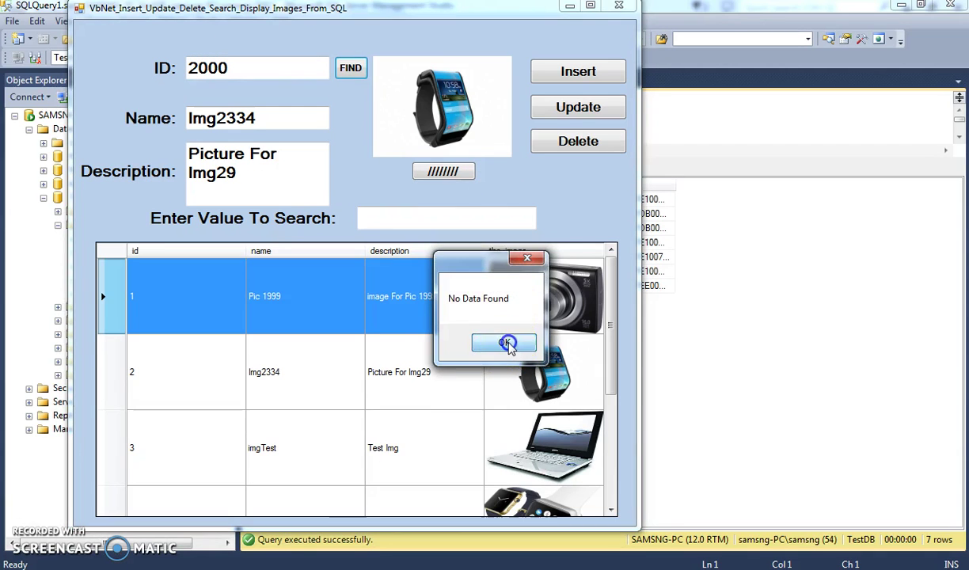
{"action": "left_click", "coordinate": [504, 344]}
{"action": "double_click", "coordinate": [238, 65]}
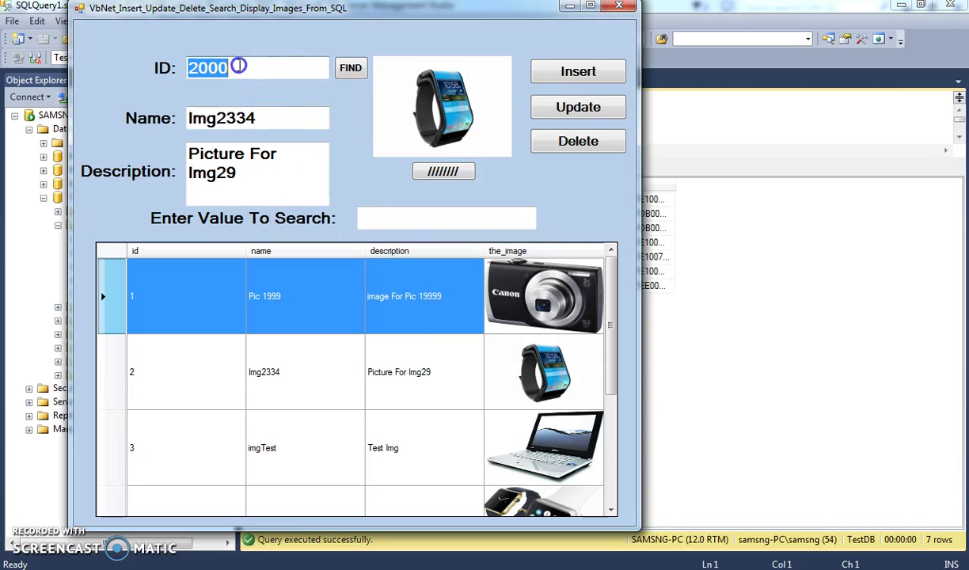
{"action": "type", "text": "3"}
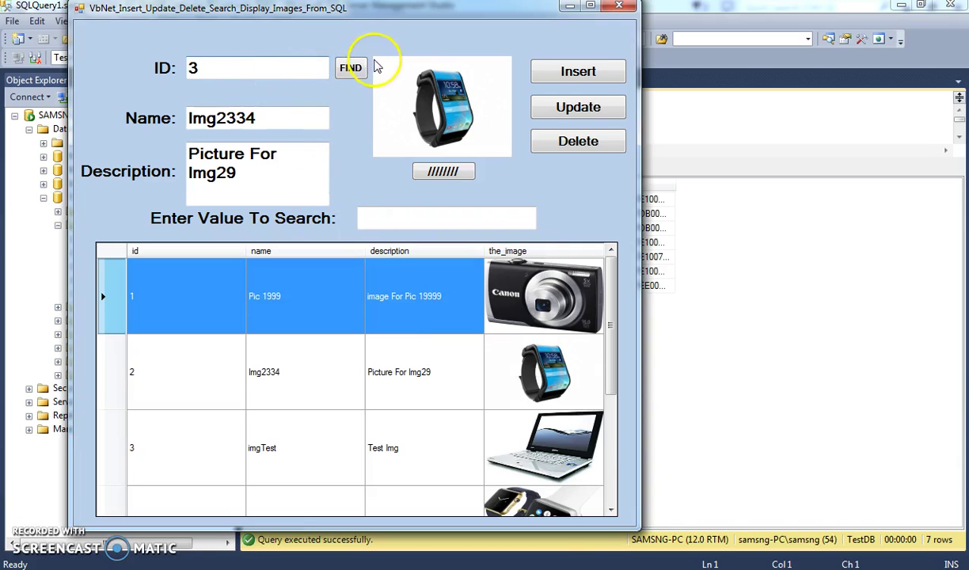
{"action": "left_click", "coordinate": [350, 68]}
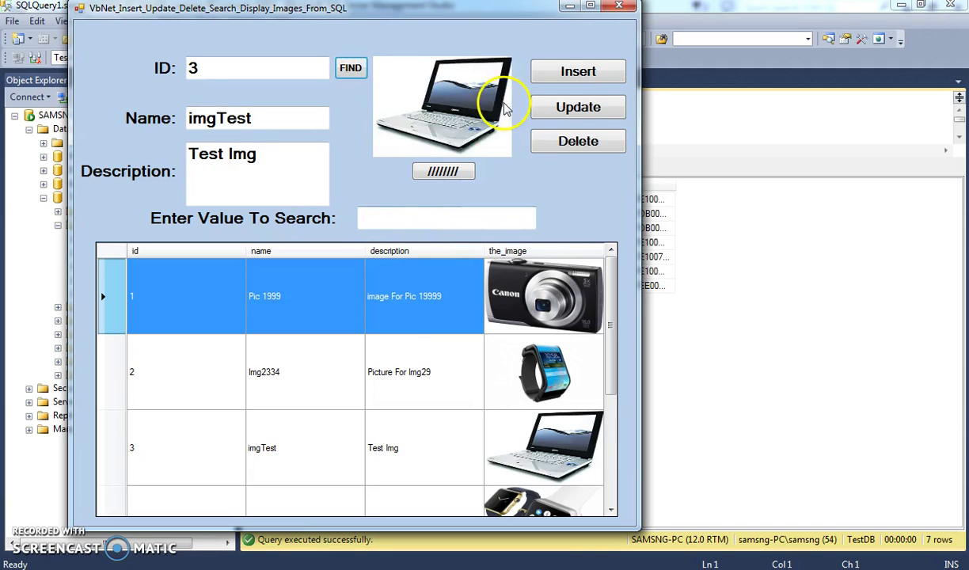